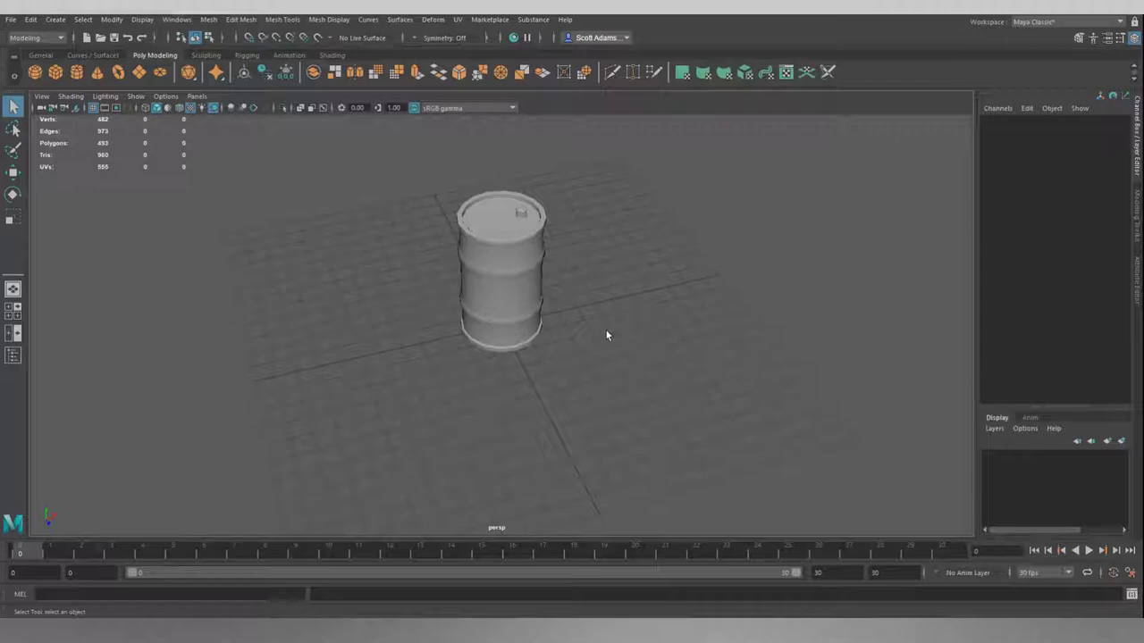
- Orbit and zoom around the barrel, briefly showing then hiding the wireframe overlay
{"action": "left_click_drag", "start_coordinate": [605, 334], "coordinate": [600, 273], "text": "alt"}
{"action": "right_click_drag", "start_coordinate": [390, 170], "coordinate": [455, 202], "text": "alt"}
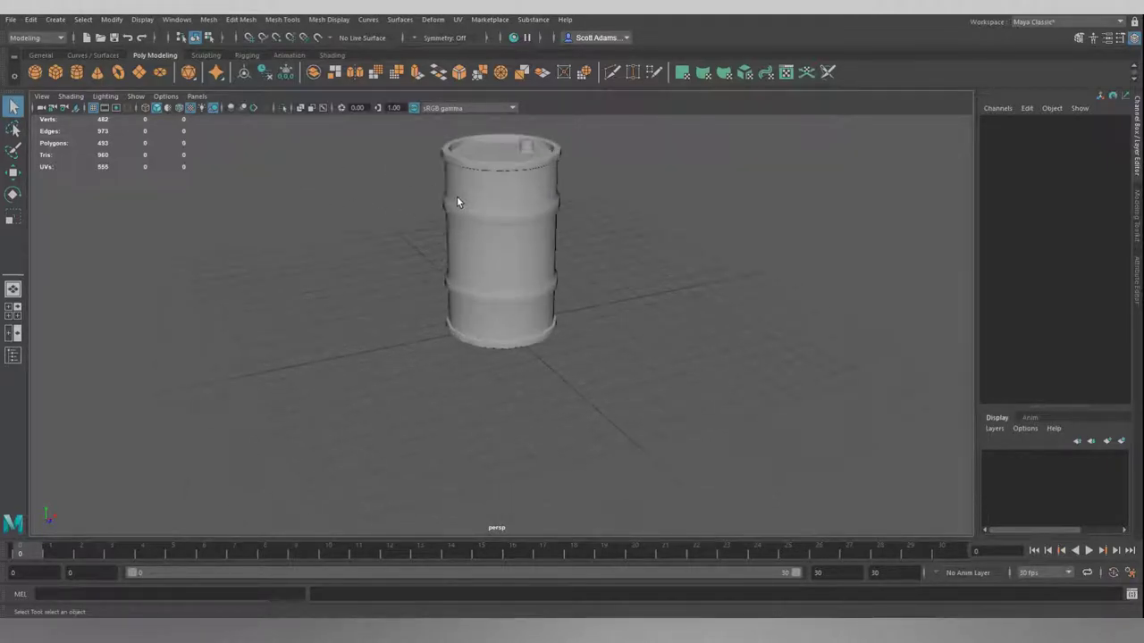
{"action": "left_click_drag", "start_coordinate": [455, 202], "coordinate": [362, 222], "text": "alt"}
{"action": "scroll", "coordinate": [287, 194], "scroll_direction": "up", "scroll_amount": 3}
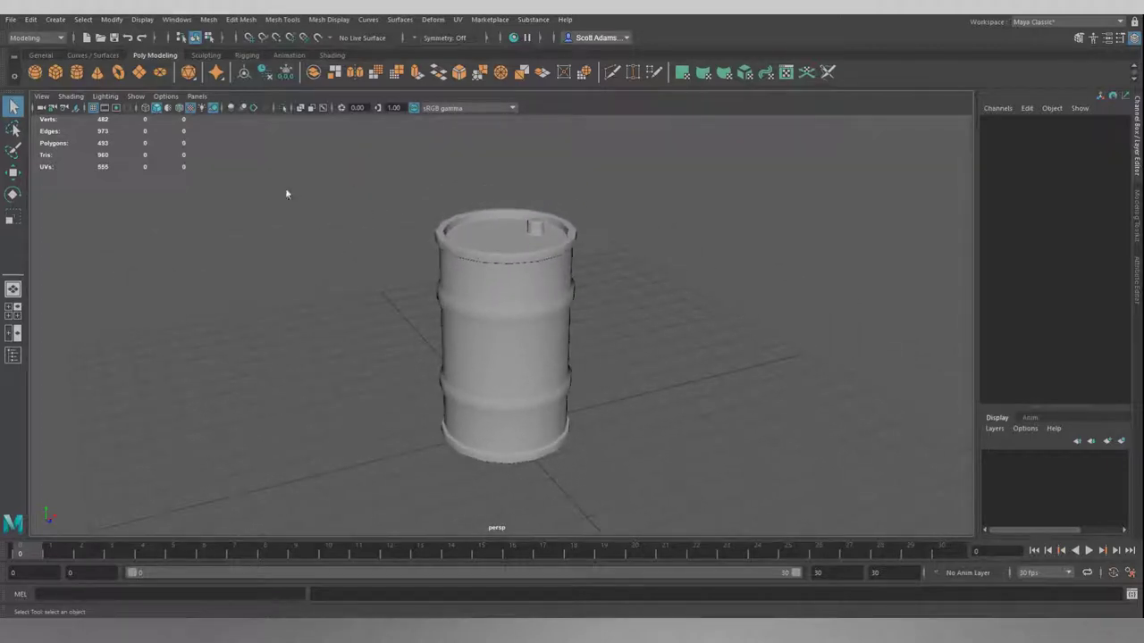
{"action": "left_click", "coordinate": [178, 111]}
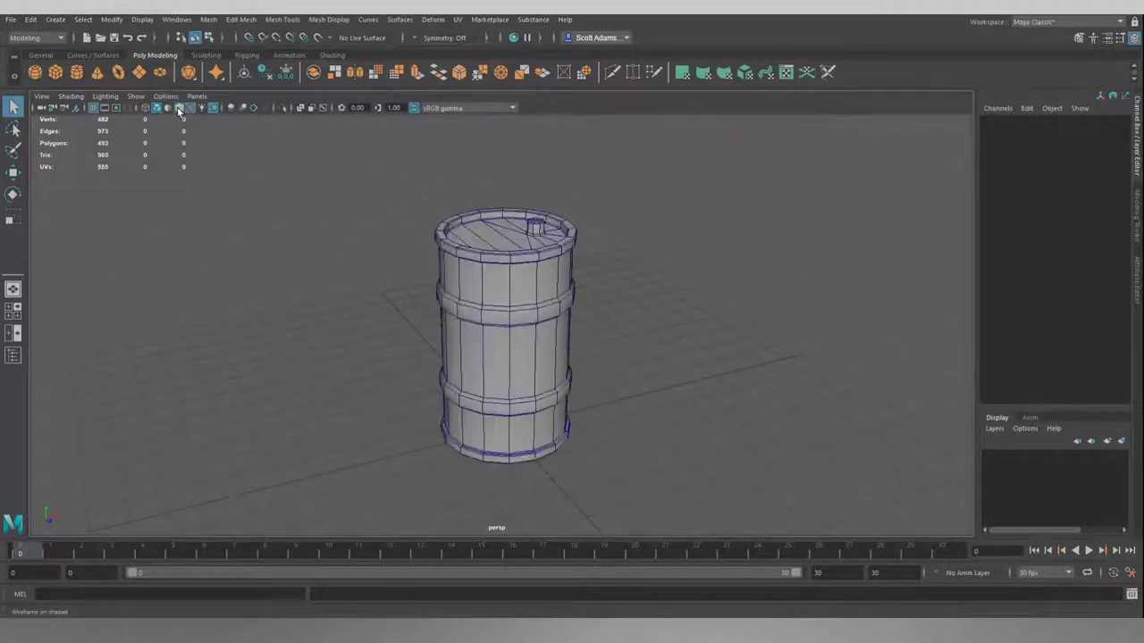
{"action": "mouse_move", "coordinate": [325, 261]}
{"action": "left_mouse_down", "text": "alt"}
{"action": "mouse_move", "coordinate": [396, 281]}
{"action": "mouse_move", "coordinate": [435, 277]}
{"action": "mouse_move", "coordinate": [620, 204]}
{"action": "mouse_move", "coordinate": [703, 199]}
{"action": "mouse_move", "coordinate": [799, 220]}
{"action": "mouse_move", "coordinate": [853, 268]}
{"action": "mouse_move", "coordinate": [932, 260]}
{"action": "mouse_move", "coordinate": [730, 285]}
{"action": "mouse_move", "coordinate": [628, 251]}
{"action": "left_mouse_up", "text": "alt"}
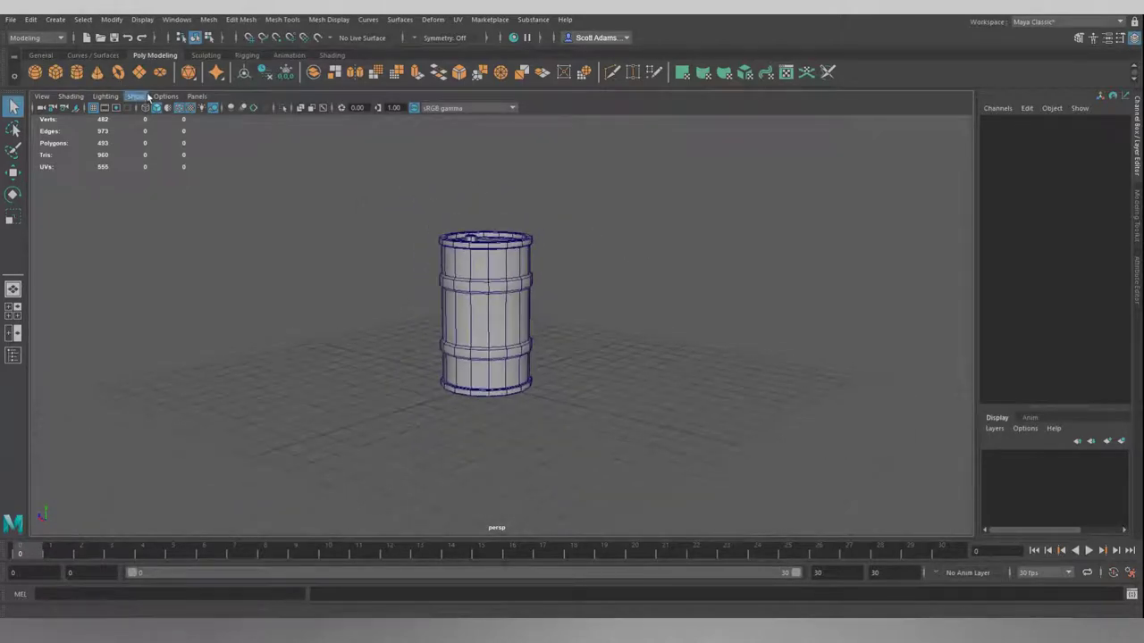
{"action": "left_click", "coordinate": [178, 107]}
{"action": "mouse_move", "coordinate": [306, 217]}
{"action": "left_mouse_down", "text": "alt"}
{"action": "mouse_move", "coordinate": [348, 255]}
{"action": "mouse_move", "coordinate": [369, 240]}
{"action": "left_mouse_up", "text": "alt"}
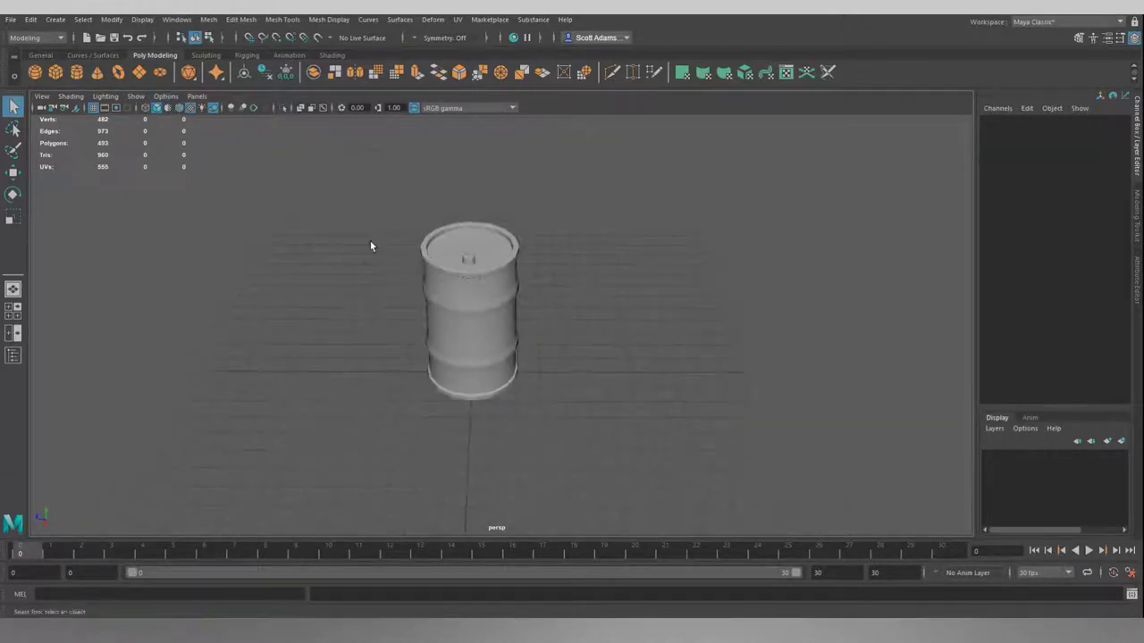
- Select the barrel, slide it left along Z away from the origin, and deselect it
{"action": "left_click", "coordinate": [513, 340]}
{"action": "scroll", "coordinate": [539, 330], "scroll_direction": "down", "scroll_amount": 3}
{"action": "key", "text": "w"}
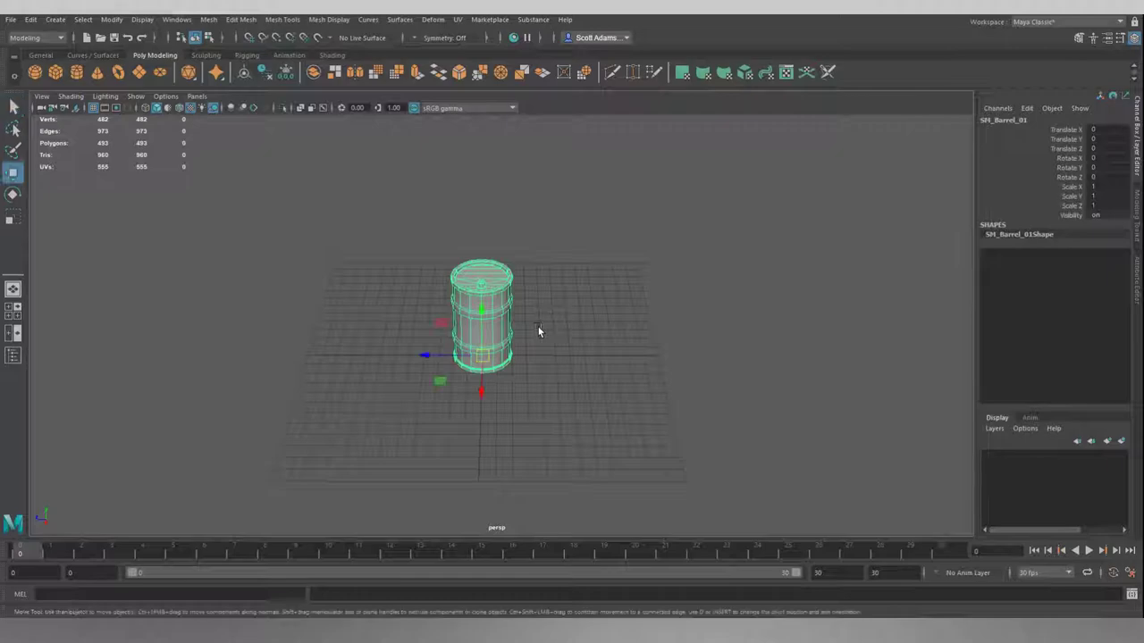
{"action": "left_click_drag", "start_coordinate": [426, 352], "coordinate": [192, 355]}
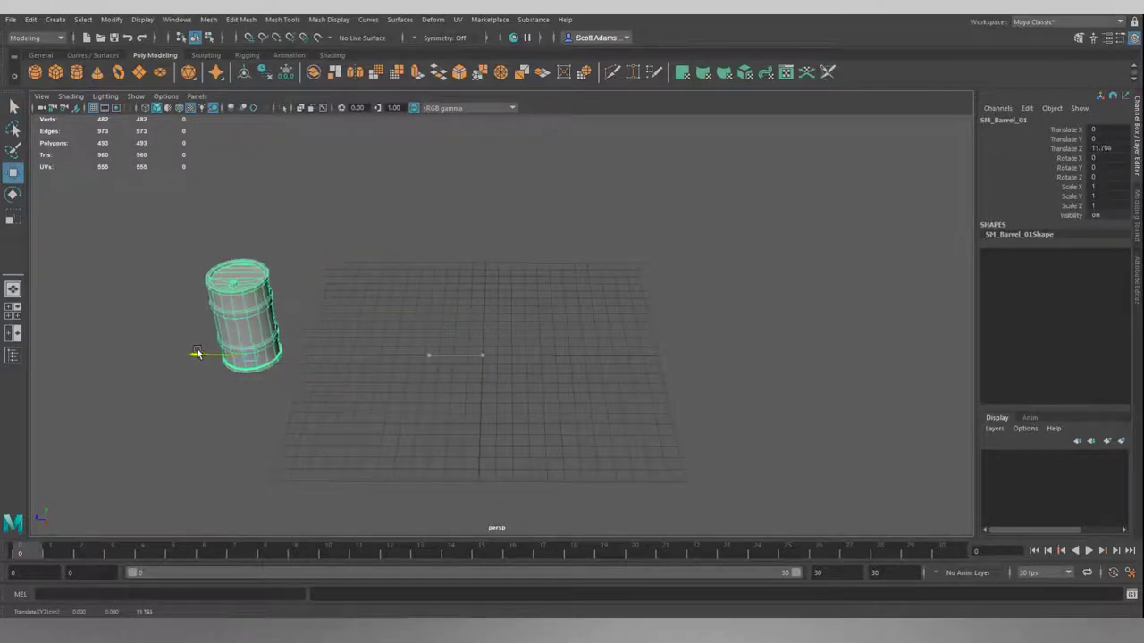
{"action": "left_click", "coordinate": [468, 396]}
{"action": "left_click_drag", "start_coordinate": [494, 368], "coordinate": [471, 358], "text": "alt"}
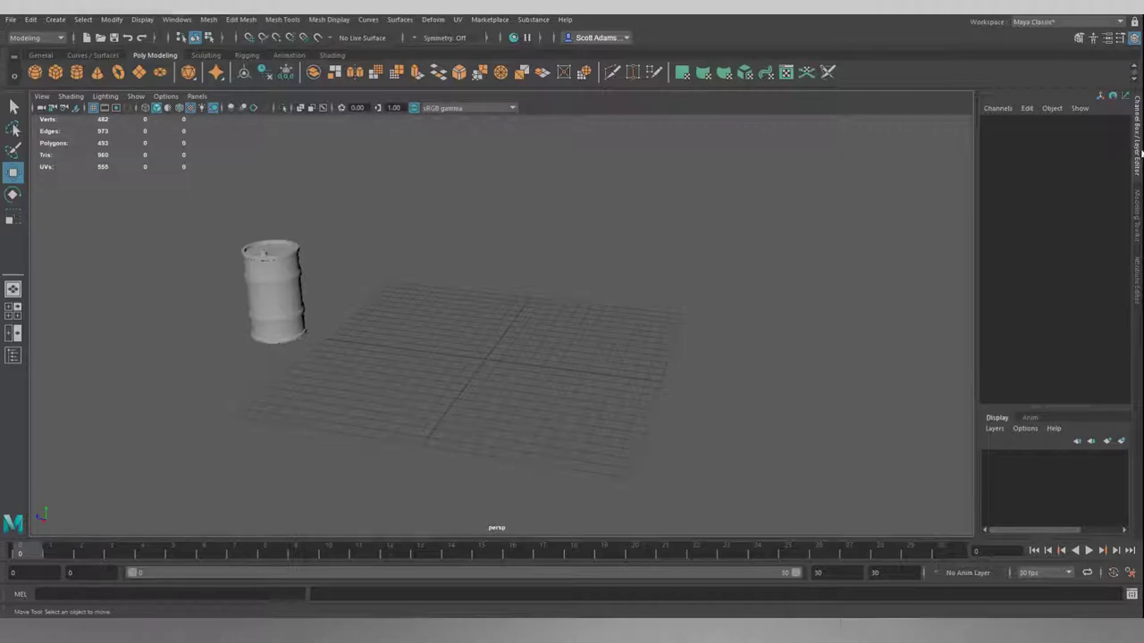
- Set the side panel's tab direction to Top from the Attribute Editor tab
{"action": "left_click", "coordinate": [1138, 272]}
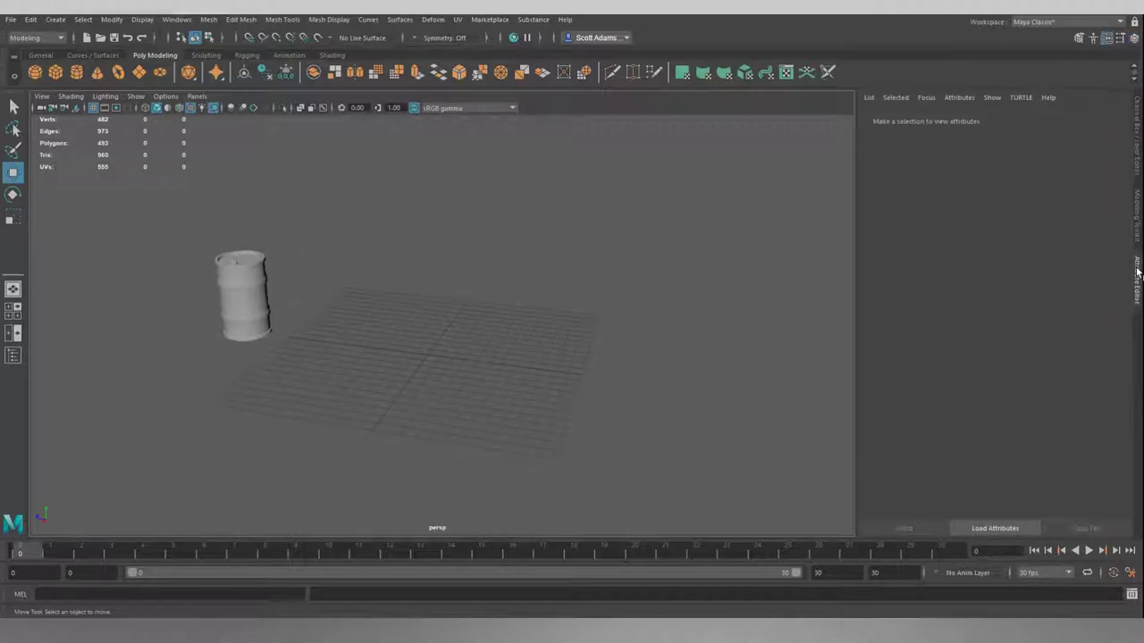
{"action": "right_click", "coordinate": [1137, 273]}
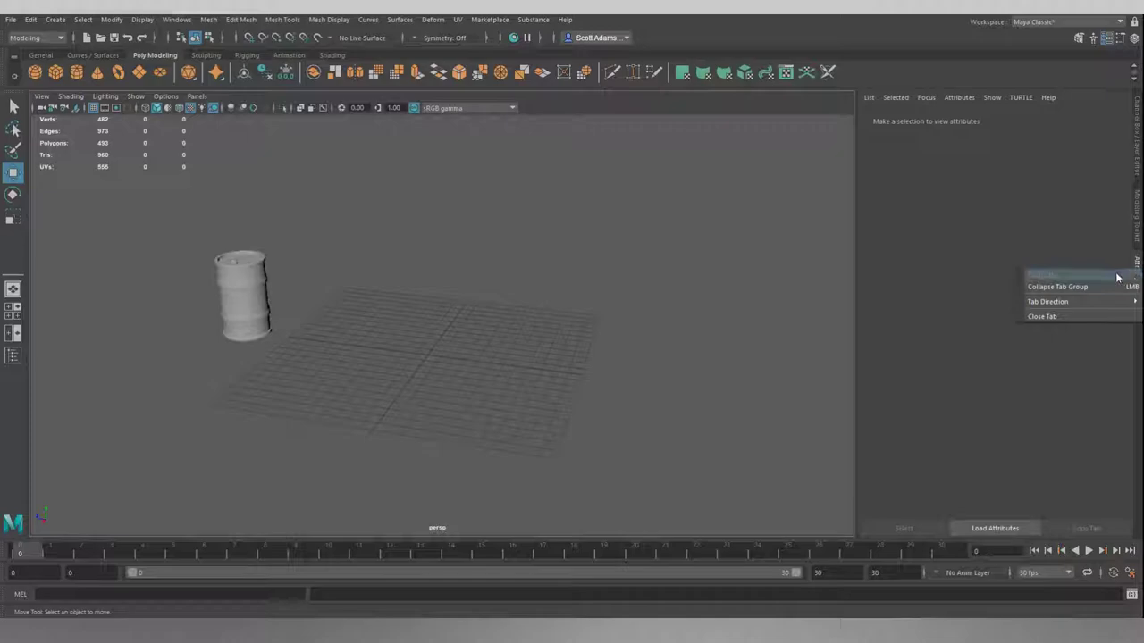
{"action": "mouse_move", "coordinate": [1064, 304]}
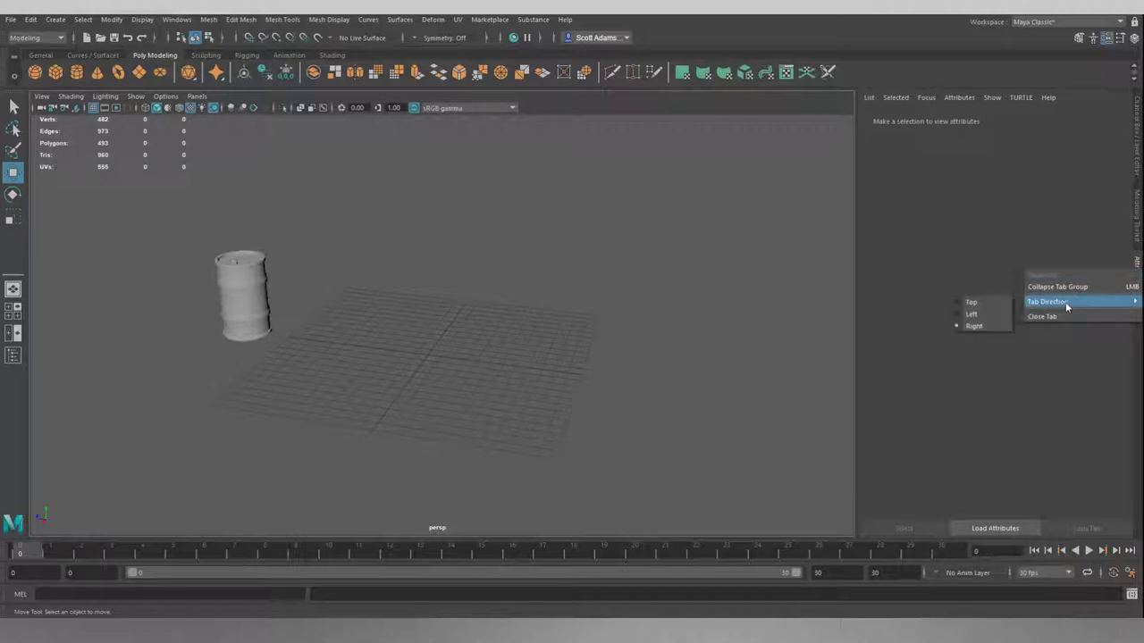
{"action": "left_click", "coordinate": [992, 302]}
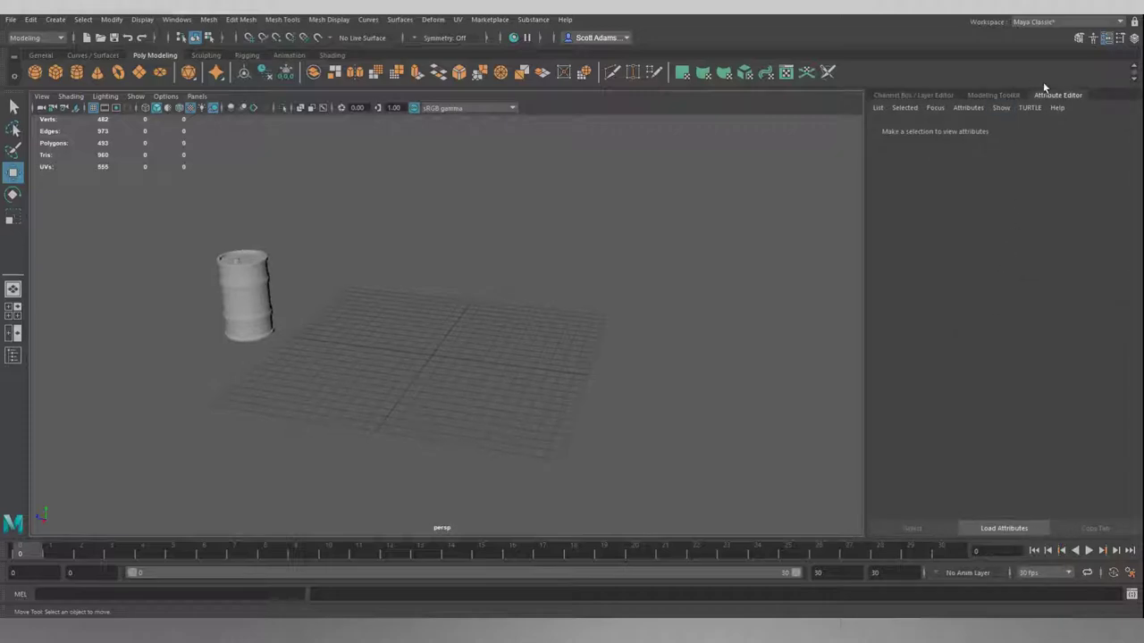
- Widen the side panel and show the Modeling Toolkit tab
{"action": "left_click", "coordinate": [941, 93]}
{"action": "left_click_drag", "start_coordinate": [982, 178], "coordinate": [825, 187]}
{"action": "left_click", "coordinate": [982, 96]}
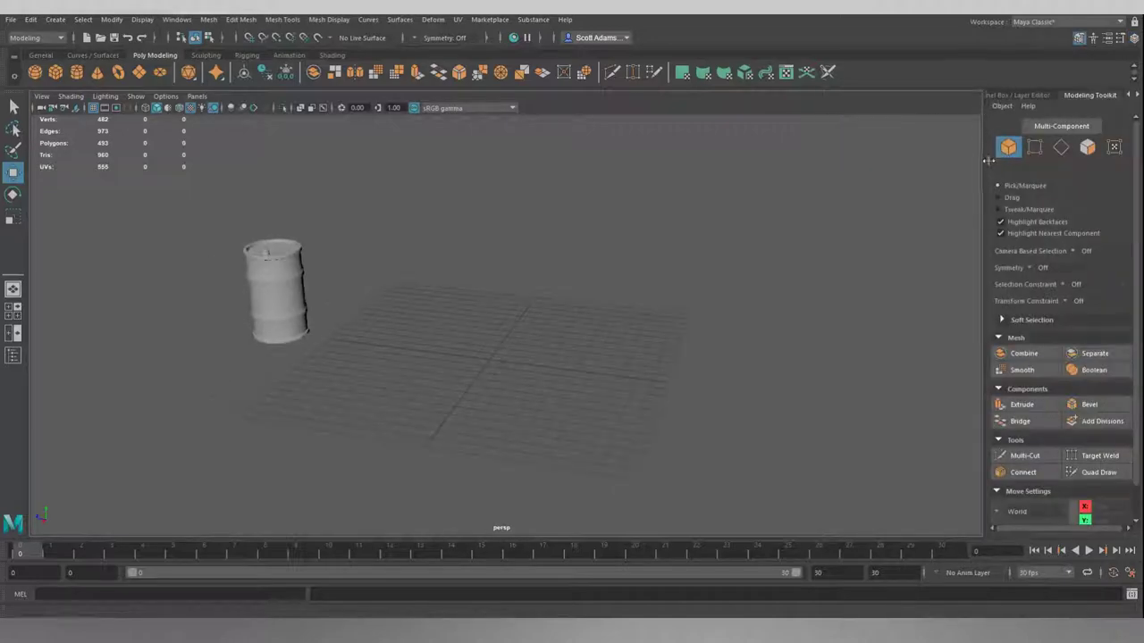
{"action": "left_click_drag", "start_coordinate": [983, 165], "coordinate": [875, 167]}
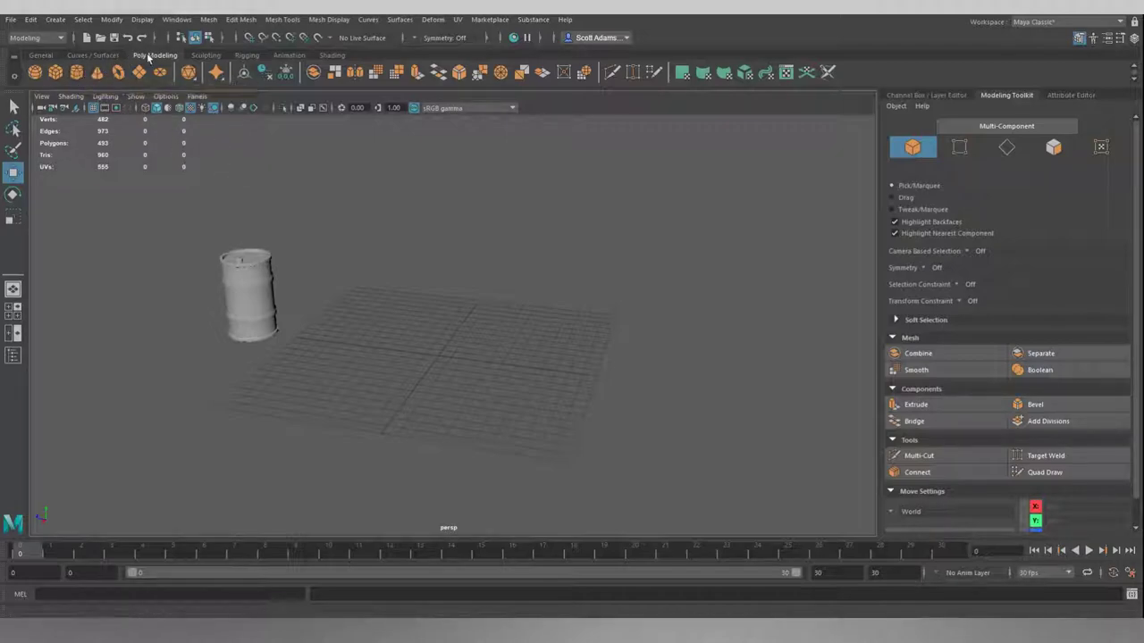
- Create a polygon cylinder and show its polyCylinder1 settings in the Attribute Editor
{"action": "left_click", "coordinate": [78, 74]}
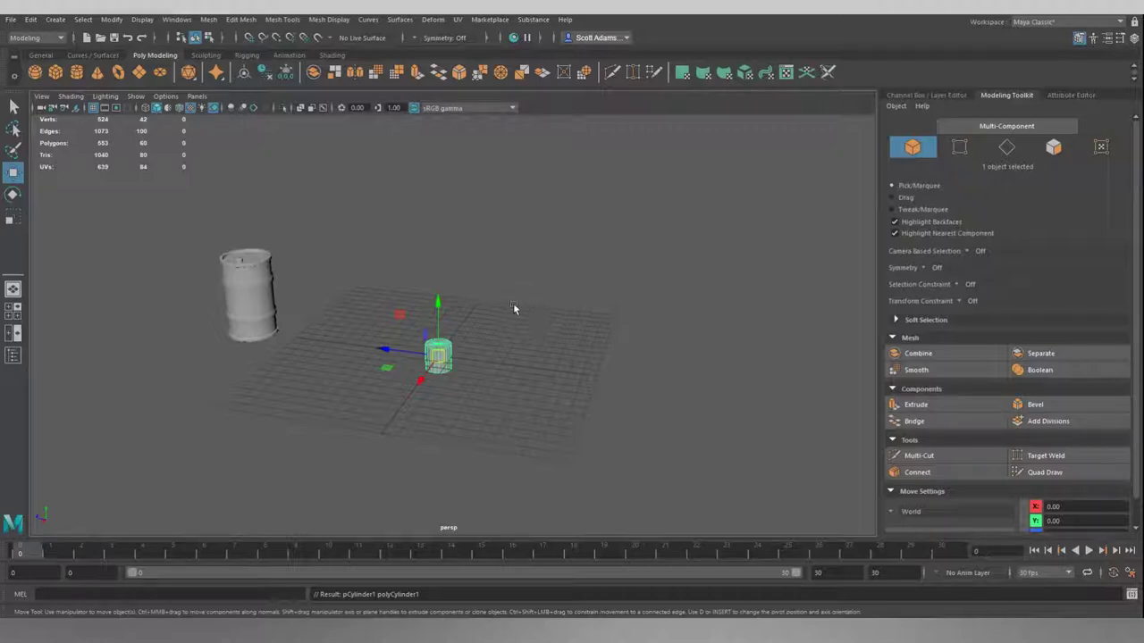
{"action": "left_click_drag", "start_coordinate": [509, 326], "coordinate": [550, 319], "text": "alt"}
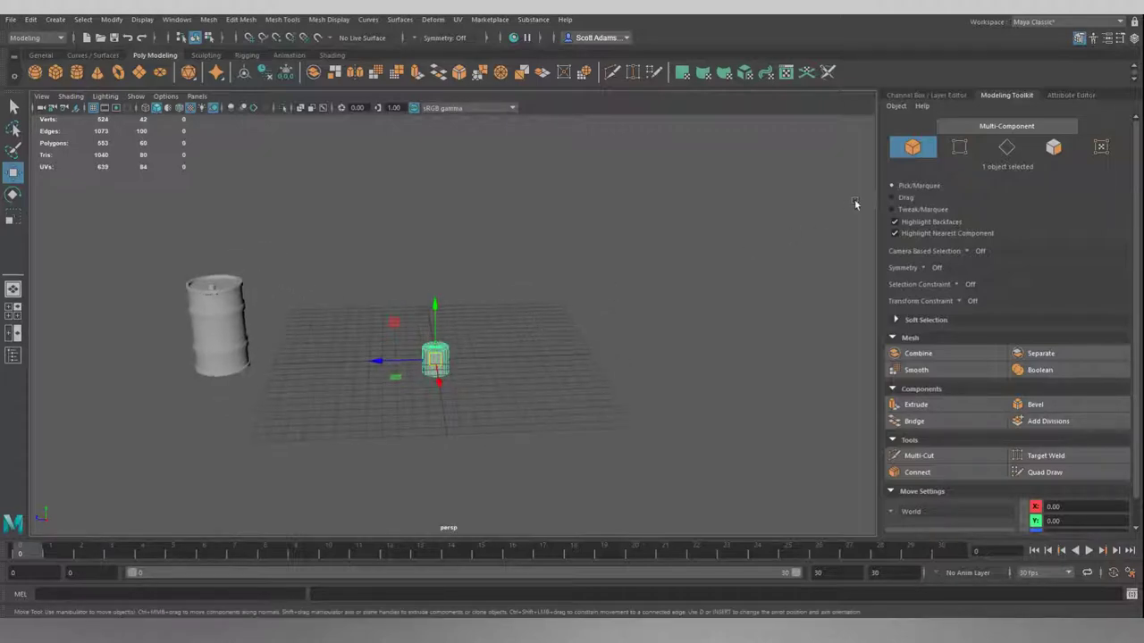
{"action": "left_click", "coordinate": [1066, 94]}
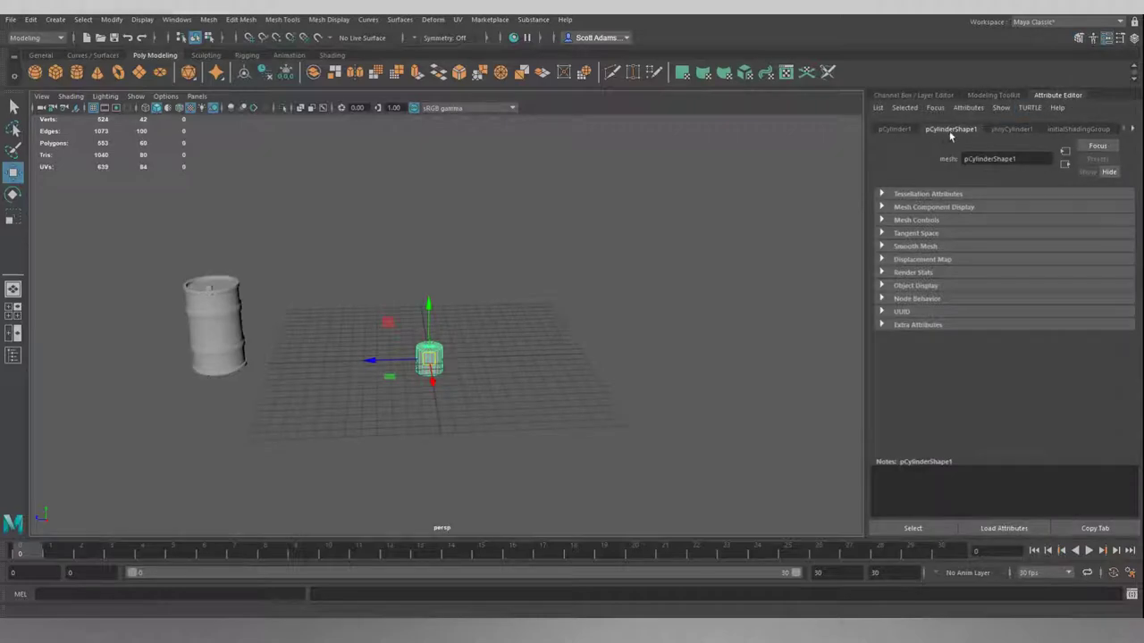
{"action": "left_click", "coordinate": [1016, 129]}
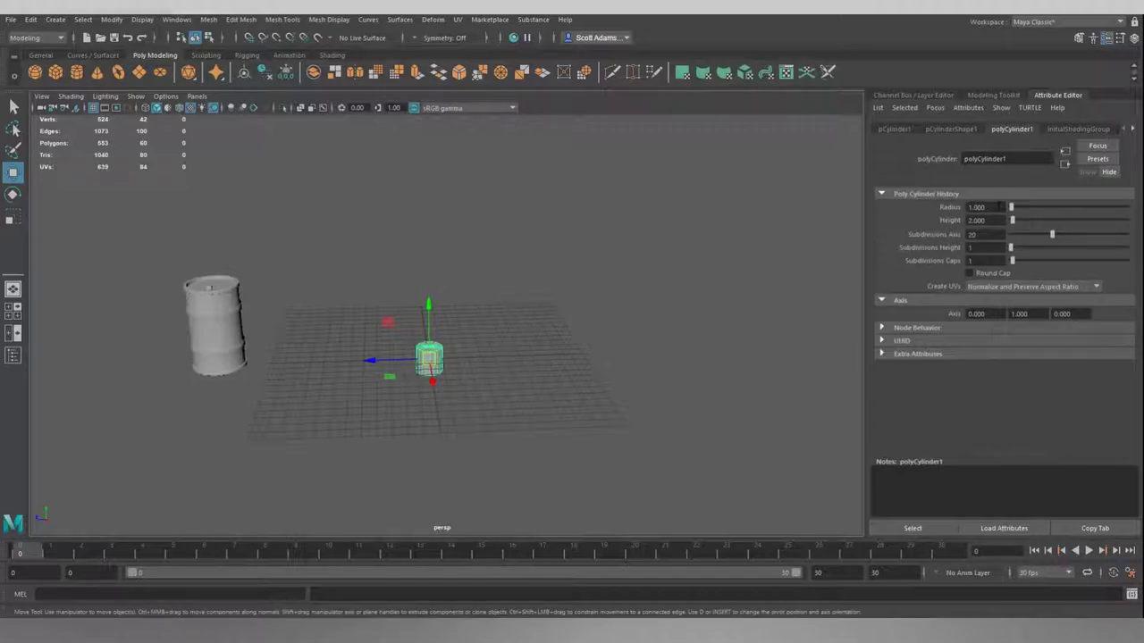
- Set the cylinder's Radius to 2 and Height to 6.5
{"action": "left_click", "coordinate": [976, 208]}
{"action": "type", "text": "2"}
{"action": "key", "text": "Return"}
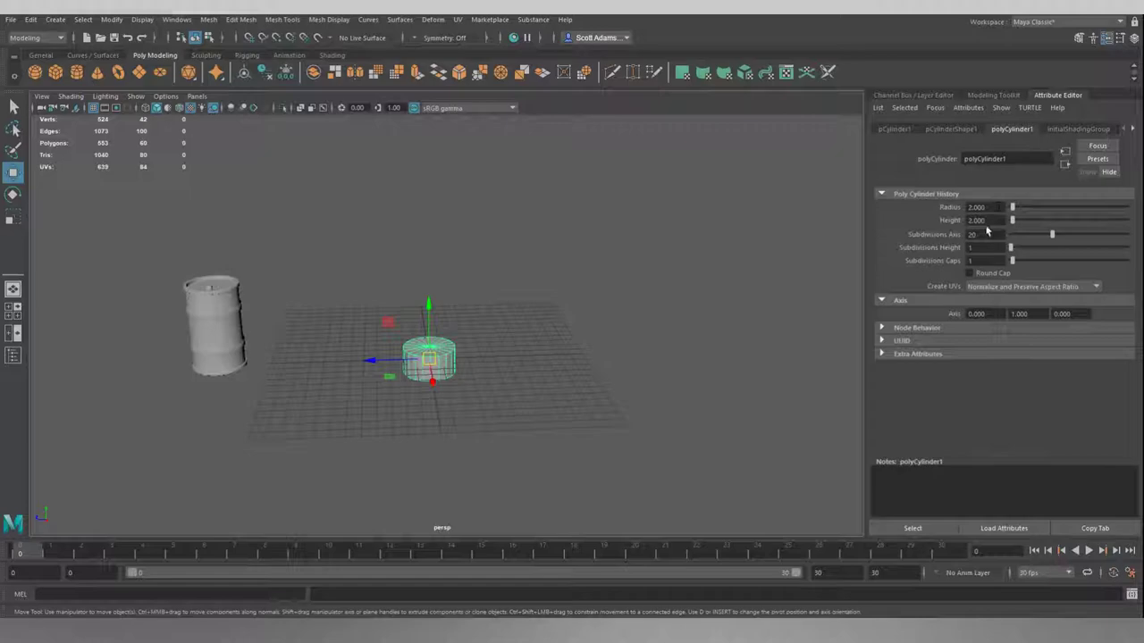
{"action": "left_click", "coordinate": [983, 220]}
{"action": "type", "text": "2"}
{"action": "type", "text": ".5"}
{"action": "key", "text": "Return"}
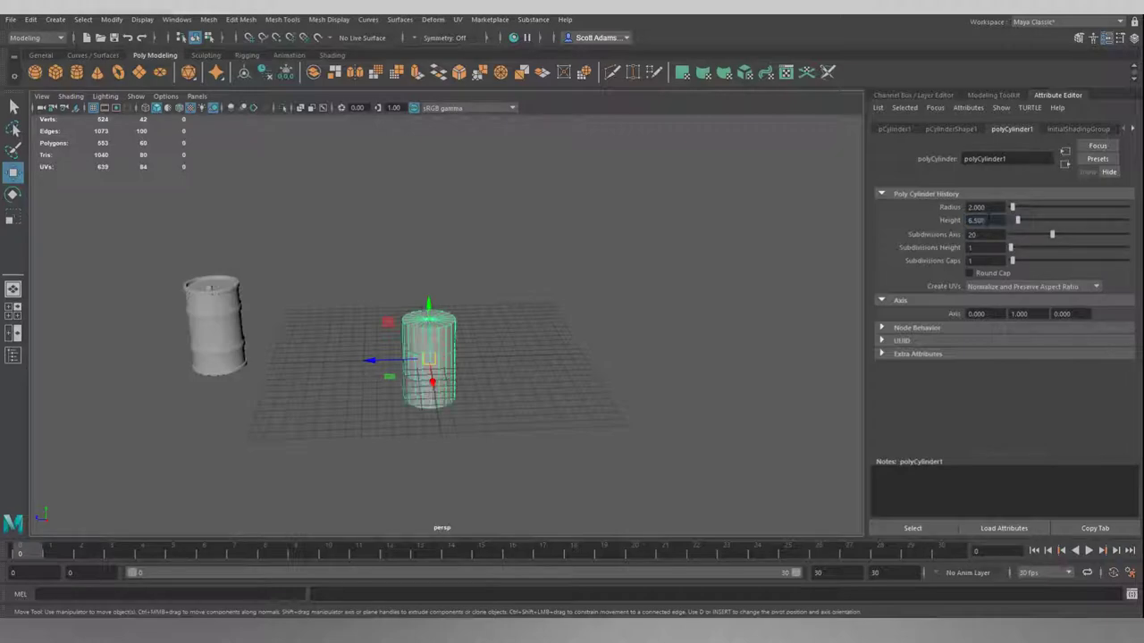
- Set Subdivisions Axis to 16
{"action": "mouse_move", "coordinate": [545, 286]}
{"action": "left_mouse_down", "text": "alt"}
{"action": "mouse_move", "coordinate": [538, 261]}
{"action": "mouse_move", "coordinate": [535, 287]}
{"action": "left_mouse_up", "text": "alt"}
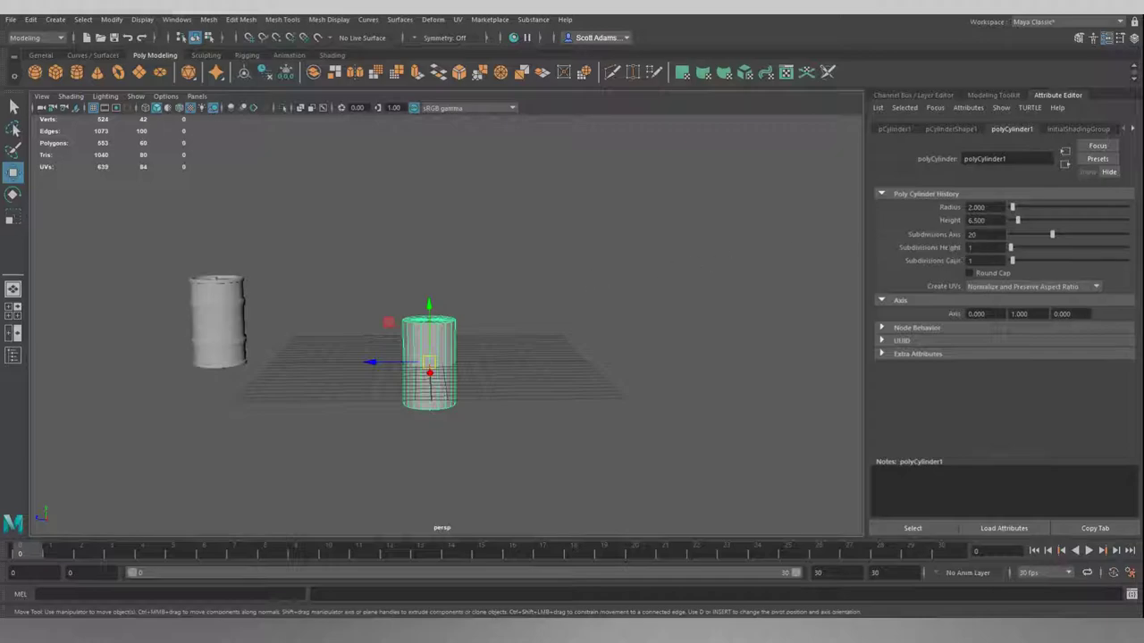
{"action": "left_click_drag", "start_coordinate": [556, 316], "coordinate": [452, 365], "text": "alt"}
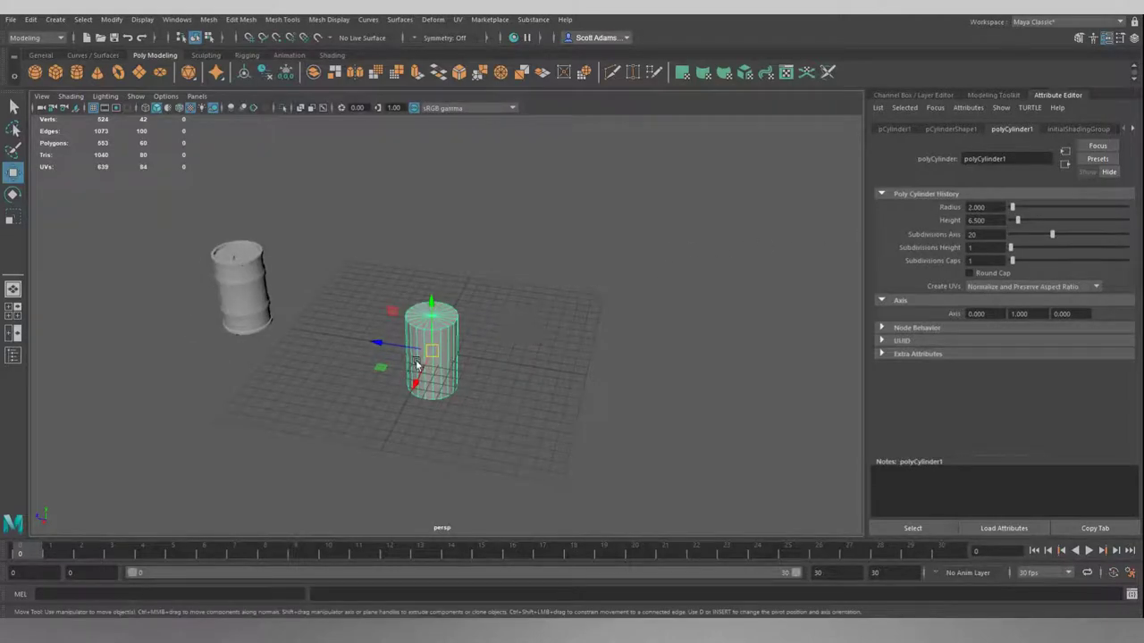
{"action": "key", "text": "q"}
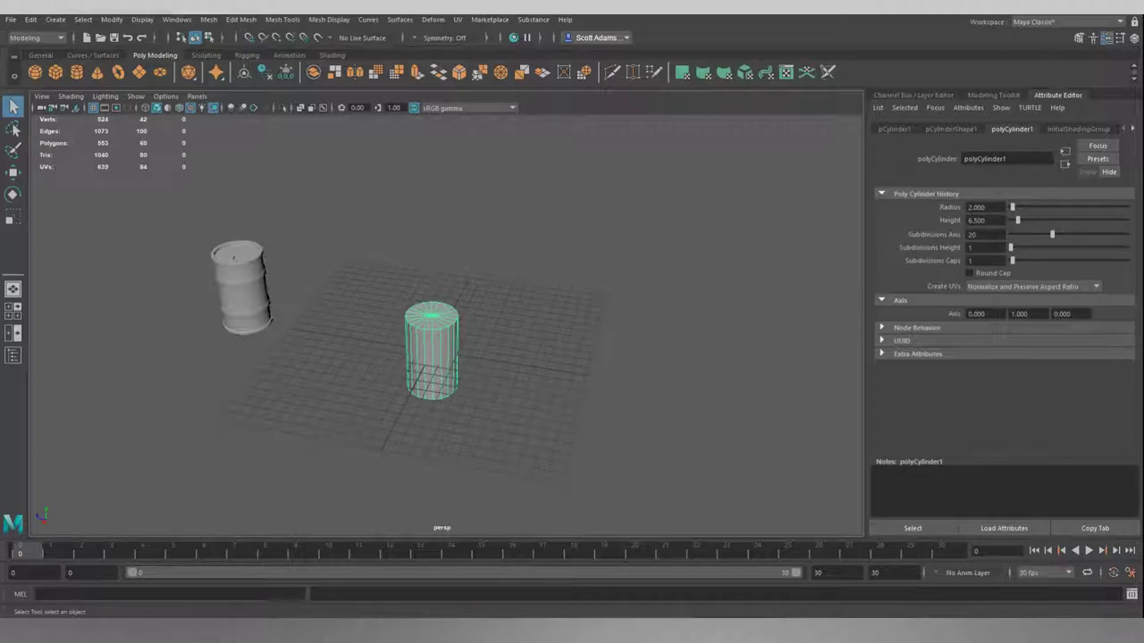
{"action": "double_click", "coordinate": [973, 234]}
{"action": "key", "text": "Return"}
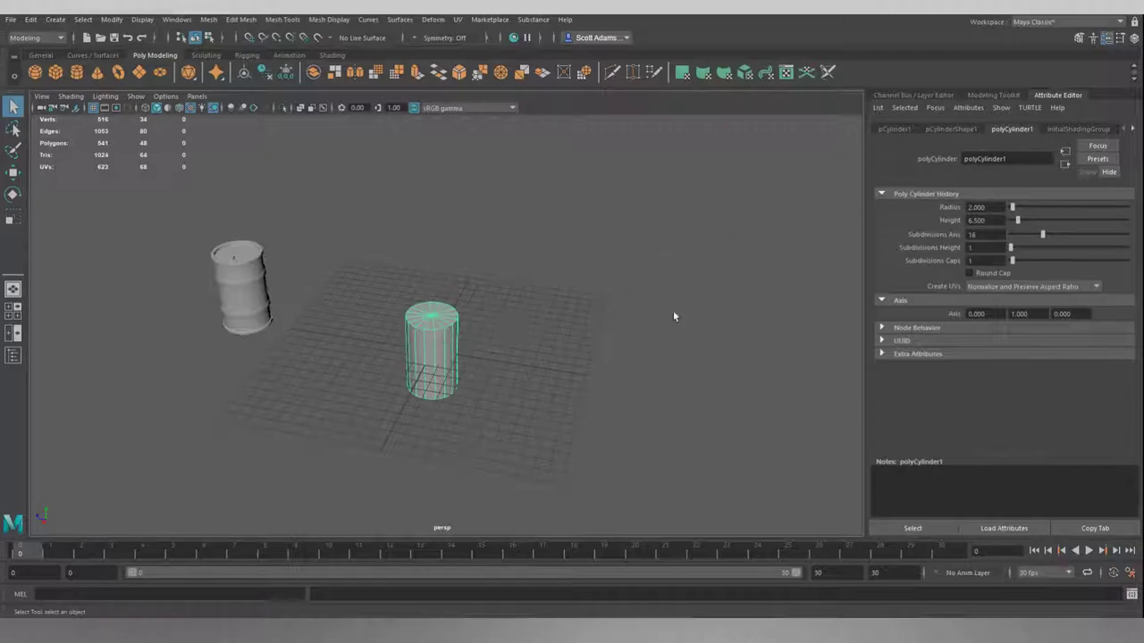
- Set the cylinder's Subdivisions Height to 7
{"action": "left_click", "coordinate": [986, 248]}
{"action": "left_click_drag", "start_coordinate": [322, 358], "coordinate": [348, 337], "text": "alt"}
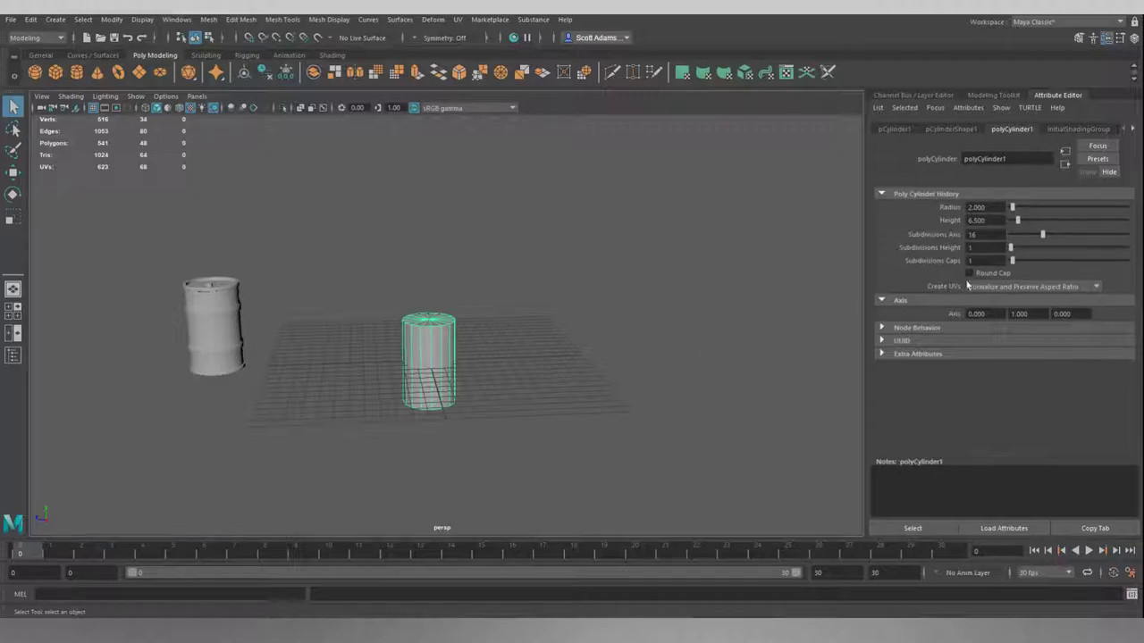
{"action": "double_click", "coordinate": [974, 247]}
{"action": "type", "text": "7"}
{"action": "key", "text": "Return"}
{"action": "left_click_drag", "start_coordinate": [553, 321], "coordinate": [478, 357], "text": "alt"}
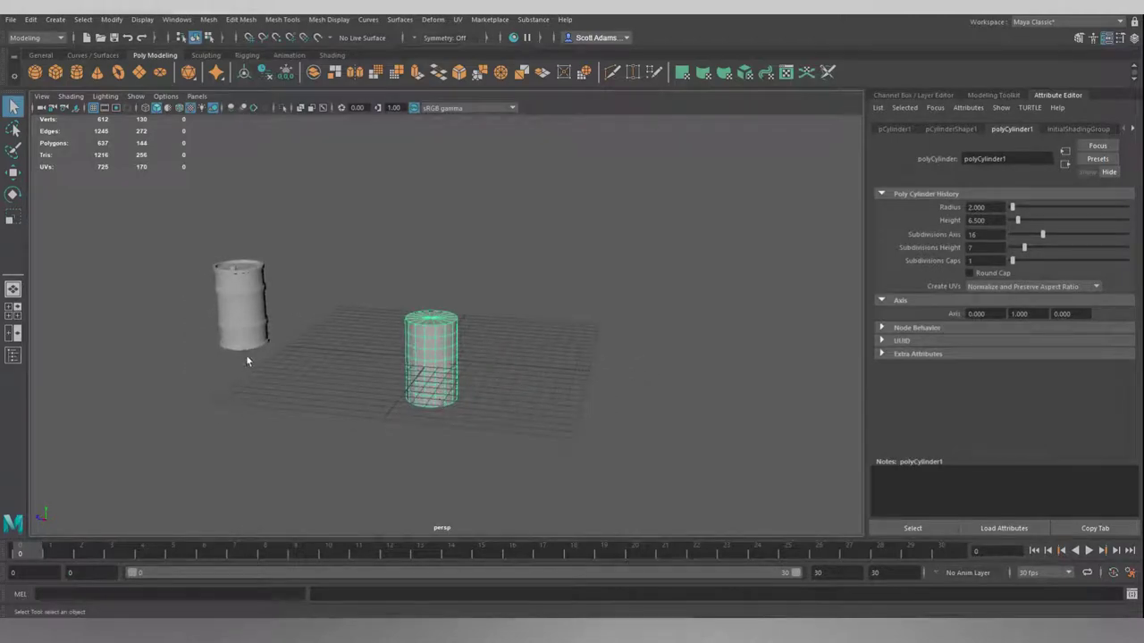
{"action": "left_click_drag", "start_coordinate": [577, 352], "coordinate": [530, 347], "text": "alt"}
- Set Subdivisions Caps to 2 and reselect the cylinder
{"action": "left_click", "coordinate": [987, 260]}
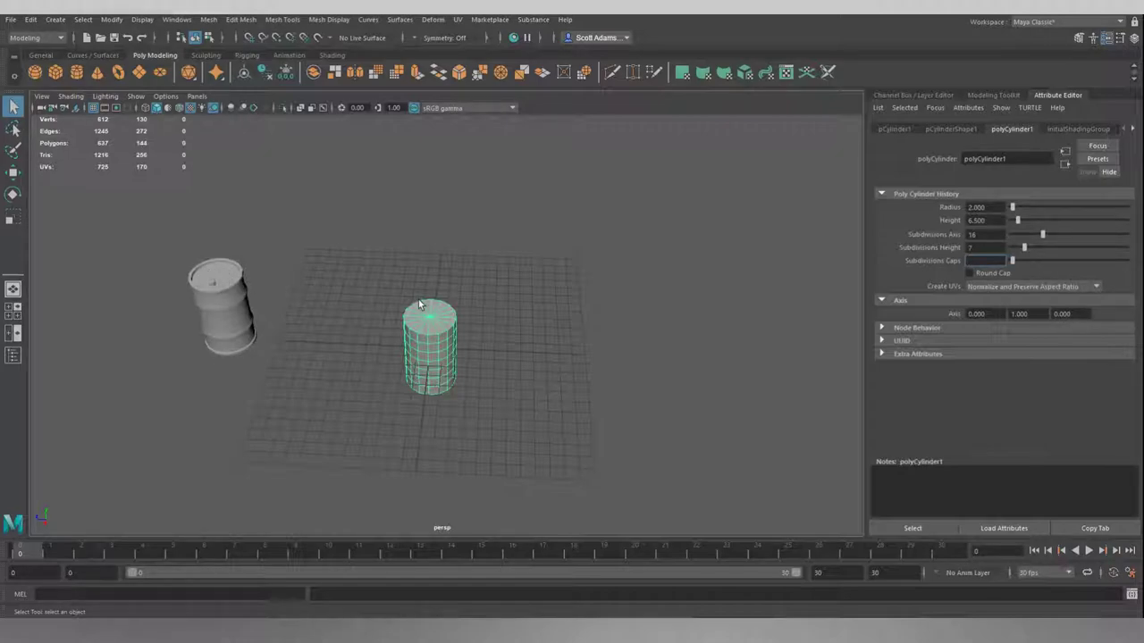
{"action": "type", "text": "2"}
{"action": "key", "text": "Return"}
{"action": "left_click", "coordinate": [461, 332]}
{"action": "scroll", "coordinate": [407, 332], "scroll_direction": "up", "scroll_amount": 5}
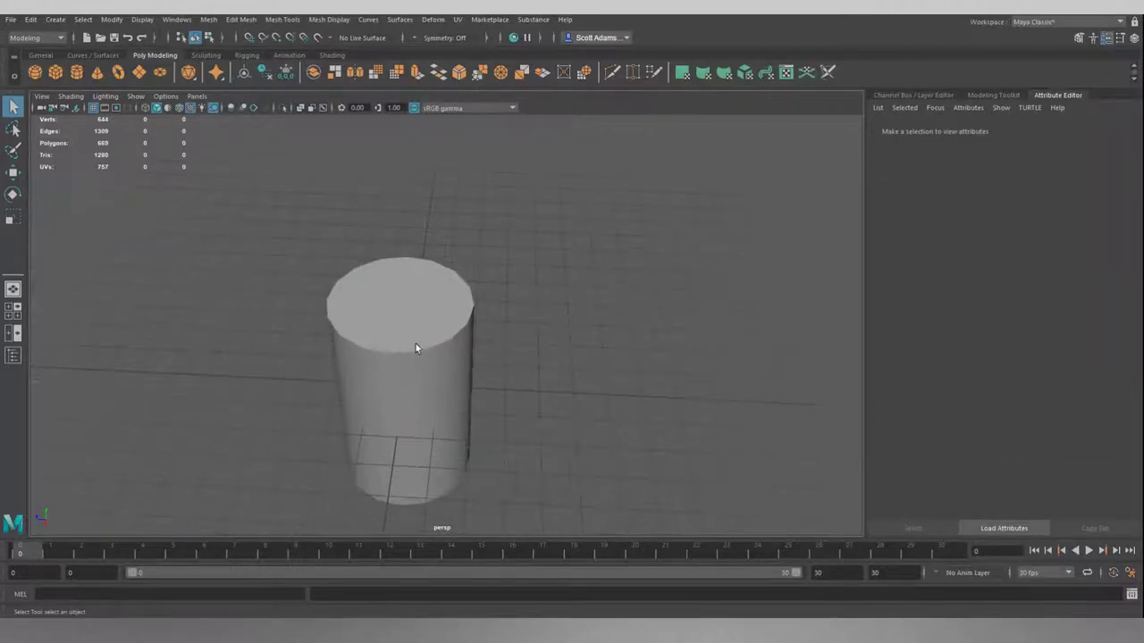
{"action": "left_click", "coordinate": [415, 348]}
- Orbit around the cylinder to inspect its rings from the side and the top cap
{"action": "left_click_drag", "start_coordinate": [615, 419], "coordinate": [585, 402], "text": "alt"}
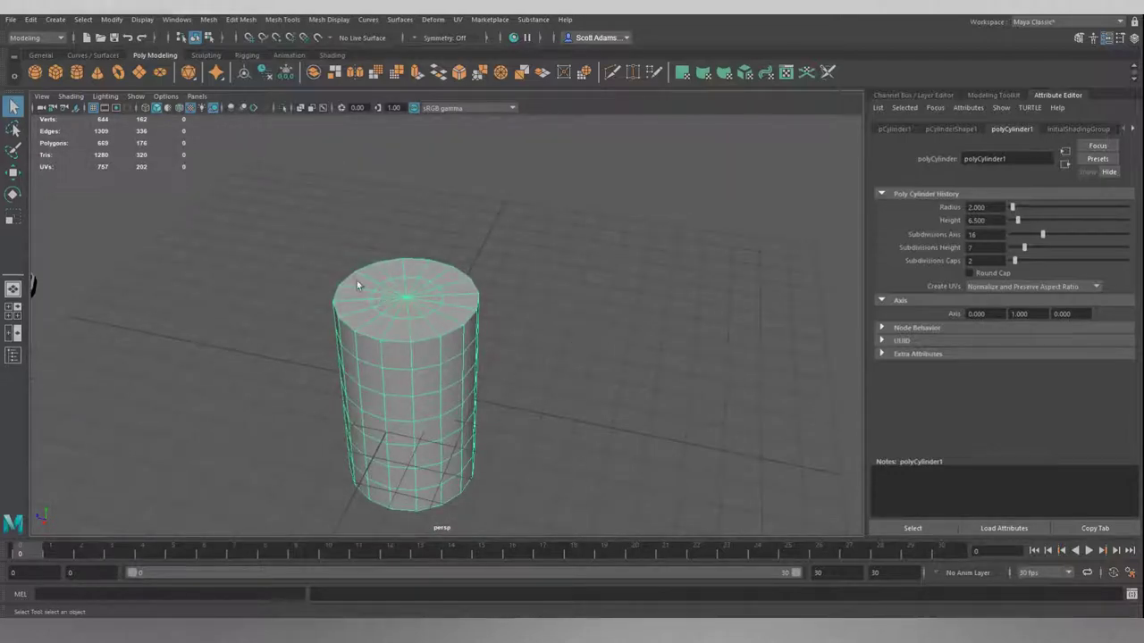
{"action": "left_click_drag", "start_coordinate": [608, 429], "coordinate": [567, 366], "text": "alt"}
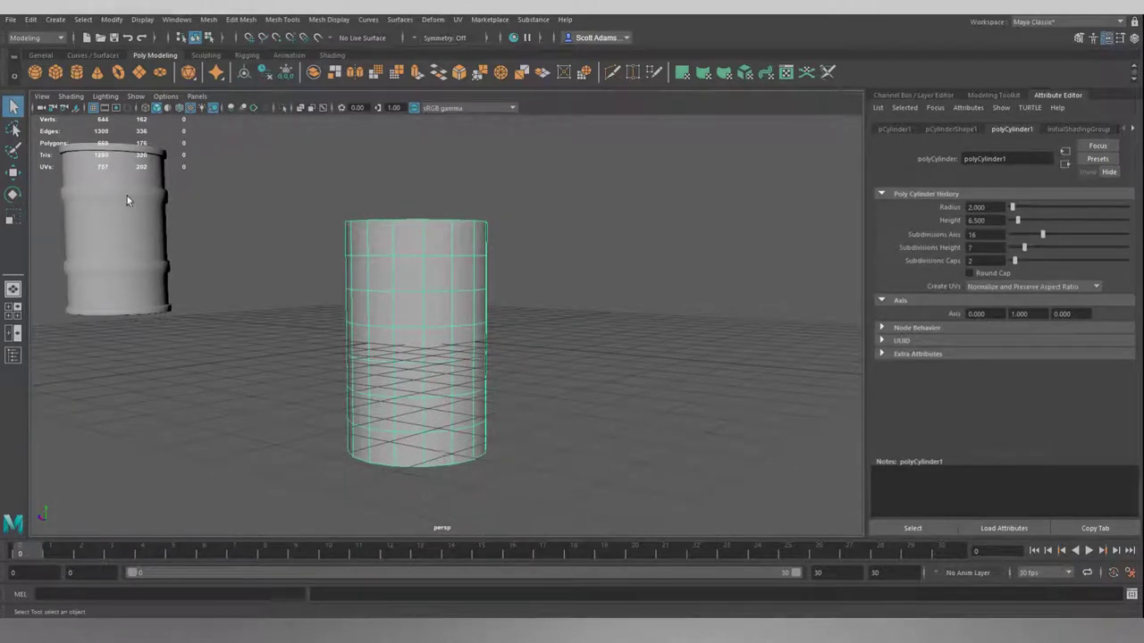
{"action": "left_click_drag", "start_coordinate": [529, 418], "coordinate": [549, 331], "text": "alt"}
{"action": "left_click_drag", "start_coordinate": [519, 264], "coordinate": [543, 340], "text": "alt"}
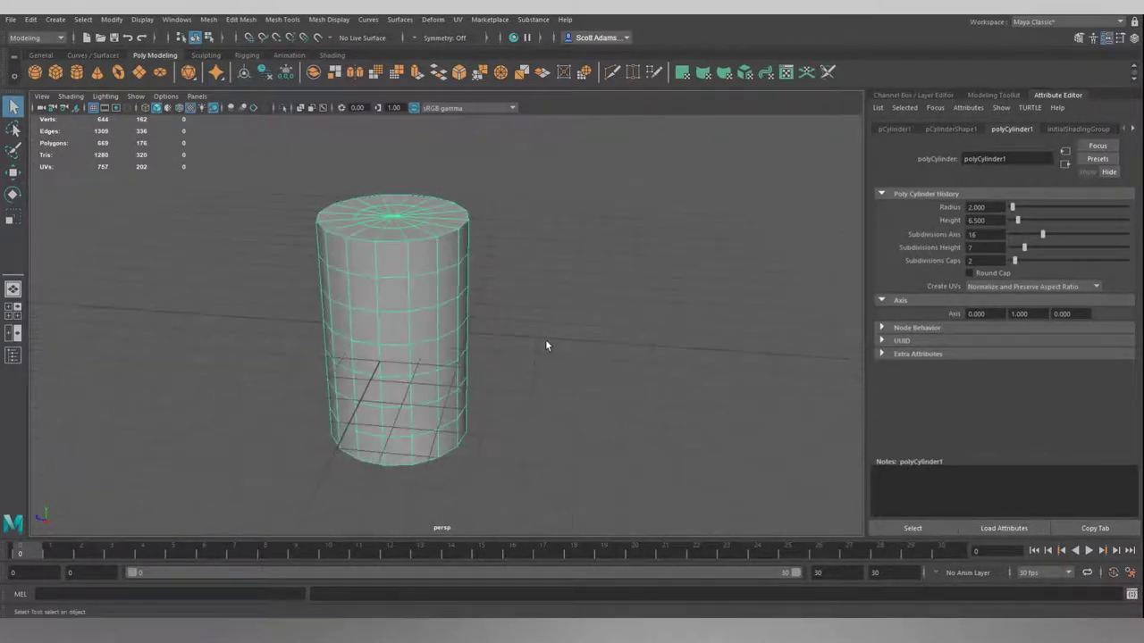
{"action": "scroll", "coordinate": [543, 339], "scroll_direction": "down", "scroll_amount": 6}
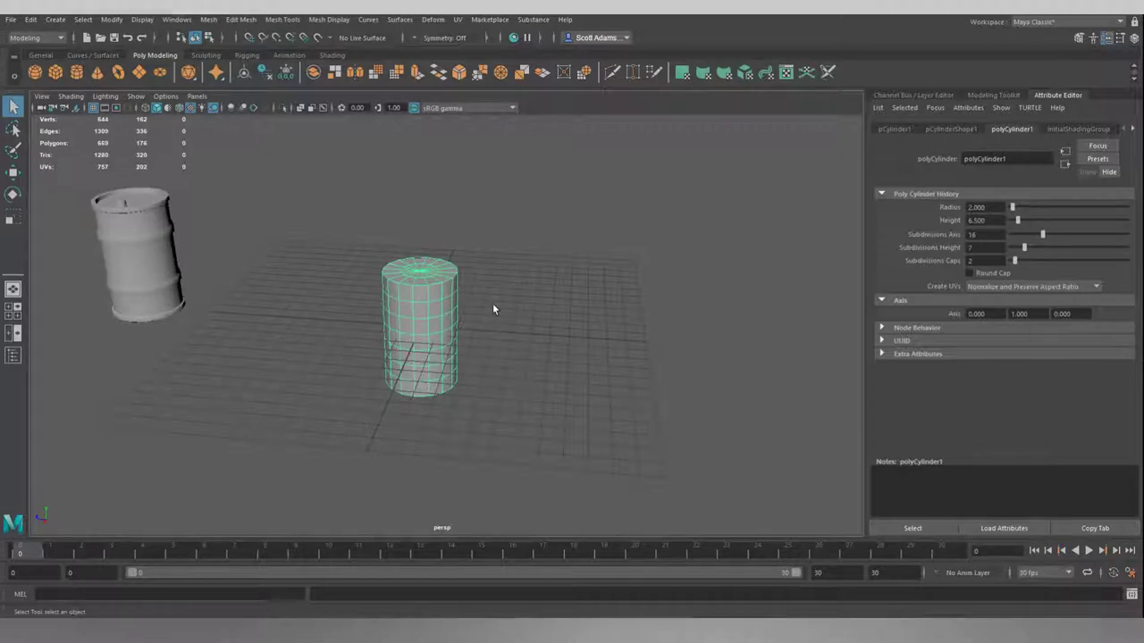
- Lift the cylinder along Y to a grid-snapped height and switch to pivot editing
{"action": "key", "text": "w"}
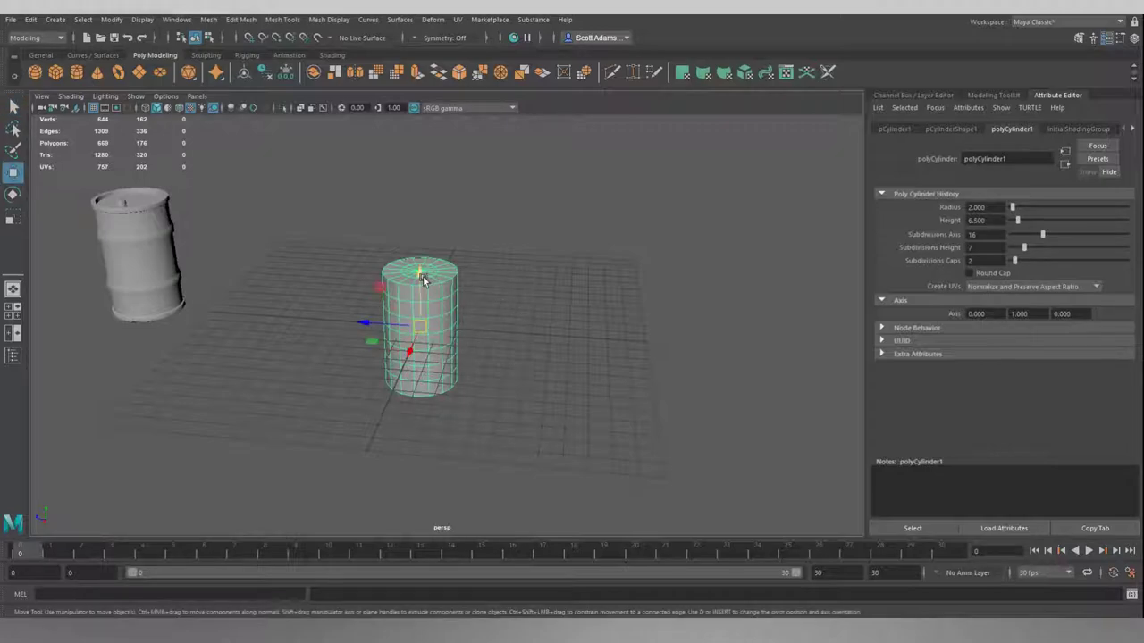
{"action": "key", "text": "d"}
{"action": "left_click_drag", "start_coordinate": [420, 280], "coordinate": [416, 263]}
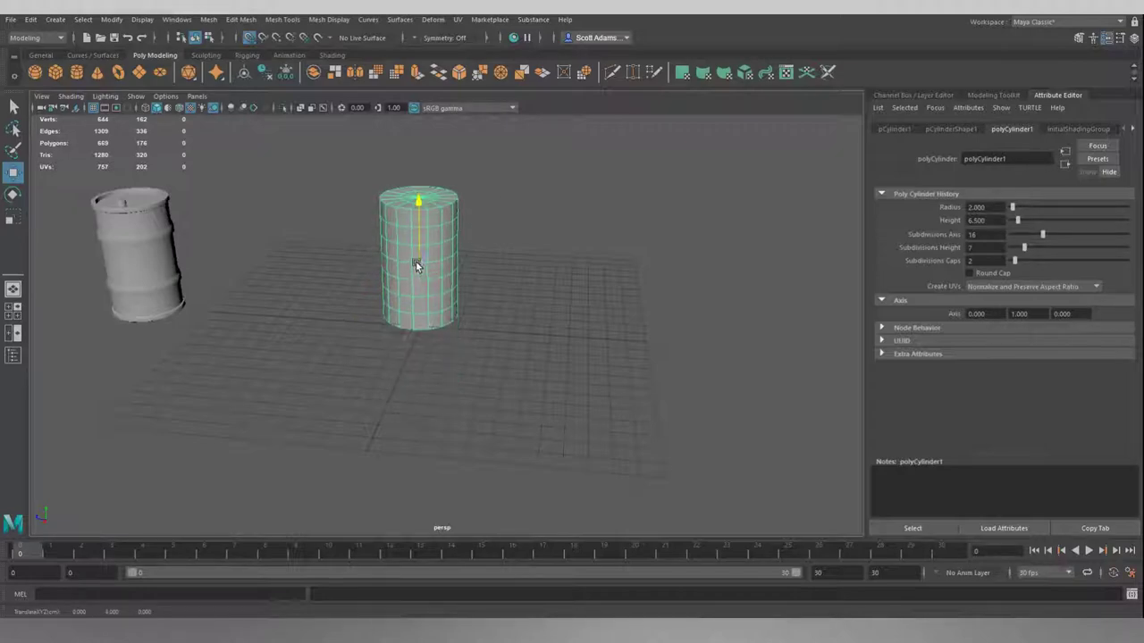
{"action": "left_click_drag", "start_coordinate": [537, 332], "coordinate": [594, 302], "text": "alt"}
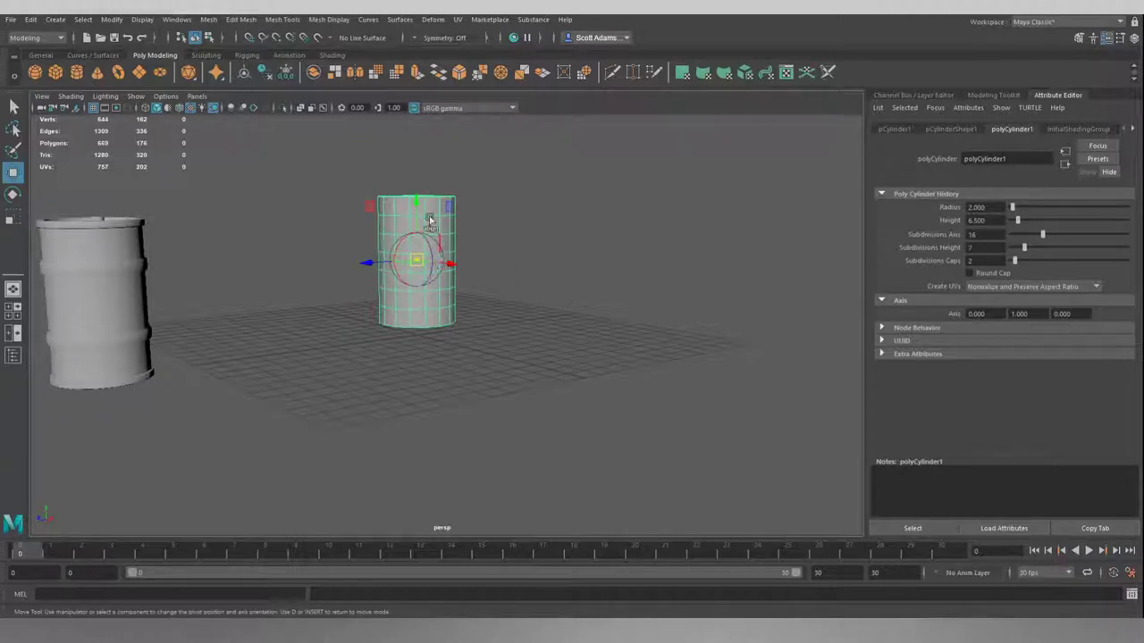
- Snap the cylinder's pivot down to the centre of its bottom cap and exit pivot editing
{"action": "left_click_drag", "start_coordinate": [488, 258], "coordinate": [523, 237], "text": "alt"}
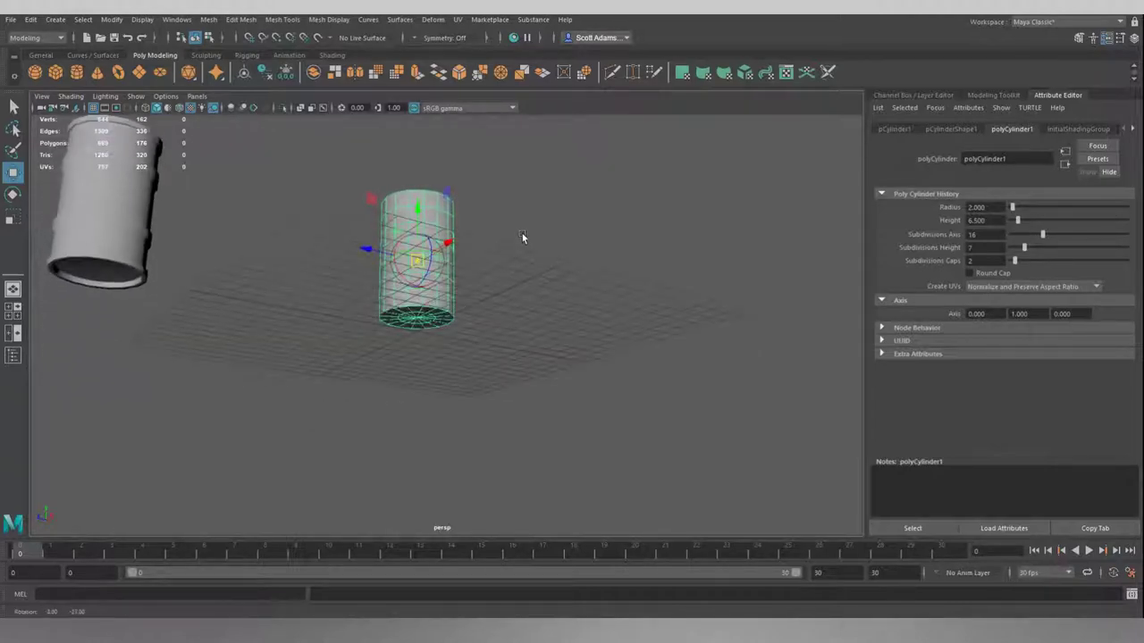
{"action": "key", "text": "v"}
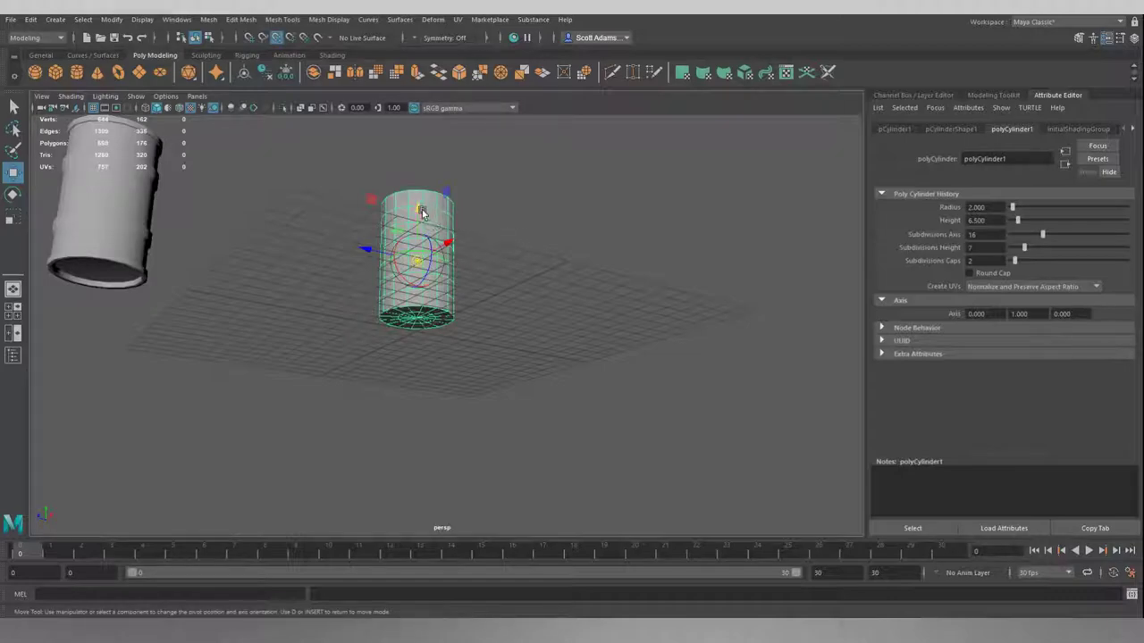
{"action": "mouse_move", "coordinate": [423, 211]}
{"action": "left_mouse_down"}
{"action": "mouse_move", "coordinate": [398, 250]}
{"action": "mouse_move", "coordinate": [438, 260]}
{"action": "mouse_move", "coordinate": [413, 221]}
{"action": "left_mouse_up"}
{"action": "left_click_drag", "start_coordinate": [417, 209], "coordinate": [416, 209]}
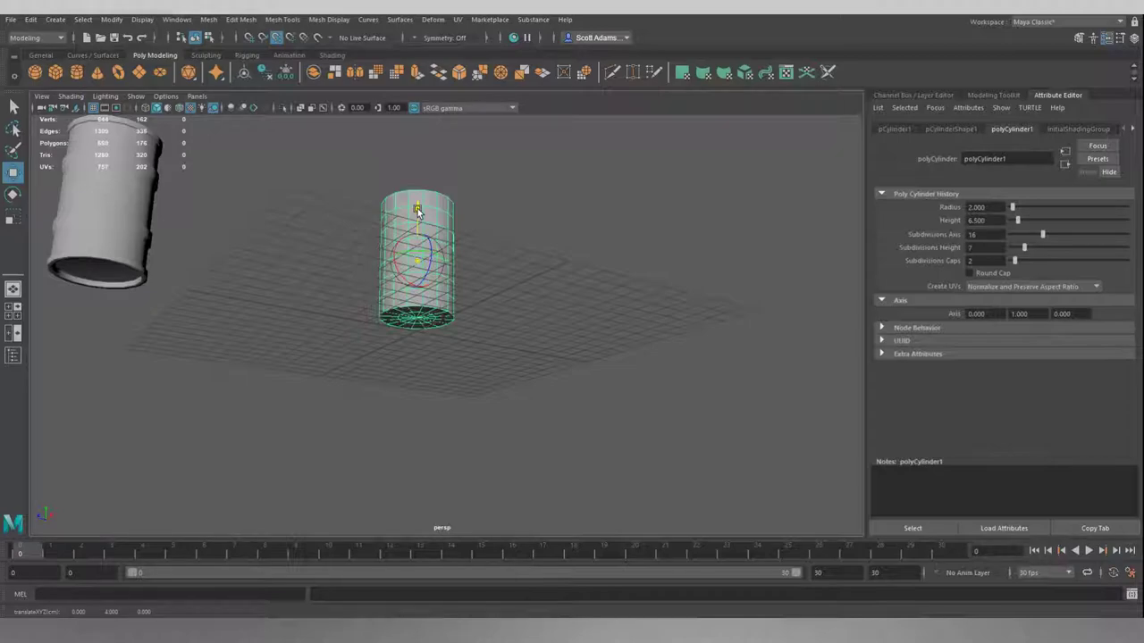
{"action": "left_click_drag", "start_coordinate": [417, 209], "coordinate": [418, 323]}
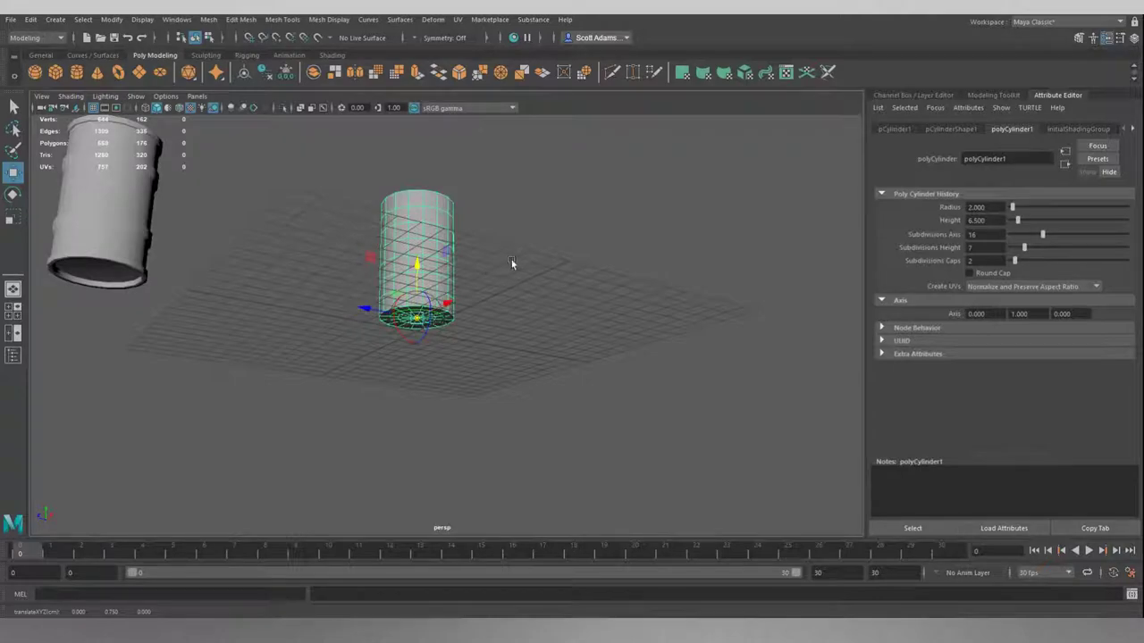
{"action": "mouse_move", "coordinate": [522, 253]}
{"action": "left_mouse_down", "text": "alt"}
{"action": "mouse_move", "coordinate": [524, 286]}
{"action": "mouse_move", "coordinate": [563, 288]}
{"action": "mouse_move", "coordinate": [567, 274]}
{"action": "mouse_move", "coordinate": [551, 289]}
{"action": "mouse_move", "coordinate": [528, 276]}
{"action": "mouse_move", "coordinate": [495, 253]}
{"action": "mouse_move", "coordinate": [506, 237]}
{"action": "mouse_move", "coordinate": [572, 283]}
{"action": "mouse_move", "coordinate": [541, 304]}
{"action": "mouse_move", "coordinate": [525, 254]}
{"action": "left_mouse_up", "text": "alt"}
{"action": "key", "text": "Insert"}
- Test a tilt and undo it, then lower the cylinder until its base rests on the grid
{"action": "left_click_drag", "start_coordinate": [403, 317], "coordinate": [536, 299], "text": "alt"}
{"action": "key", "text": "e"}
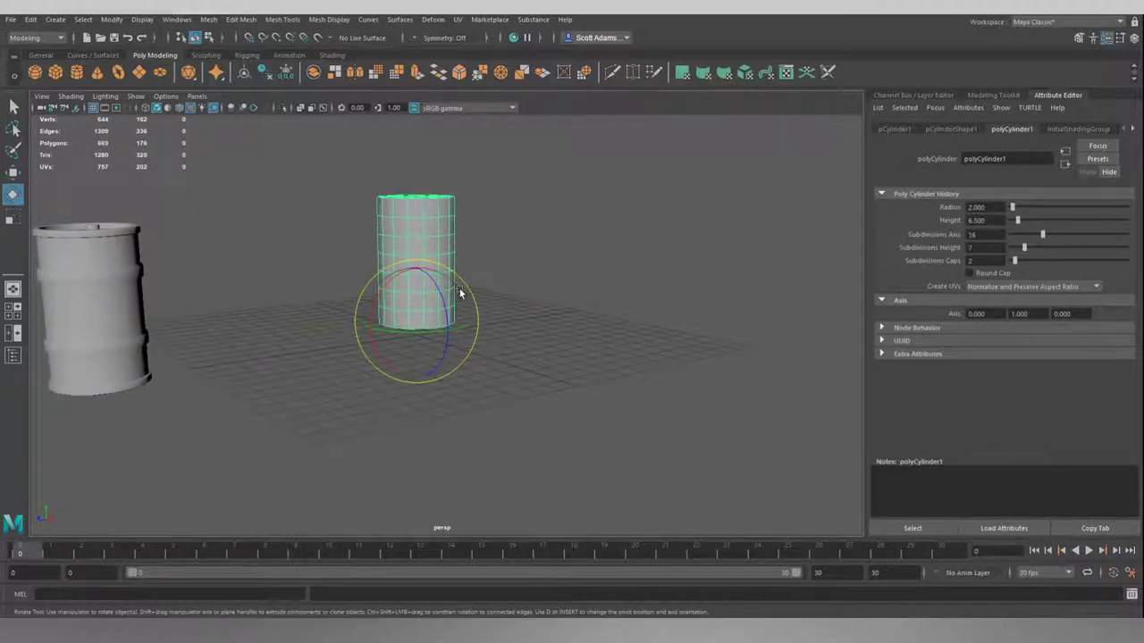
{"action": "left_click", "coordinate": [379, 298]}
{"action": "left_click_drag", "start_coordinate": [379, 299], "coordinate": [403, 300]}
{"action": "key", "text": "ctrl+z"}
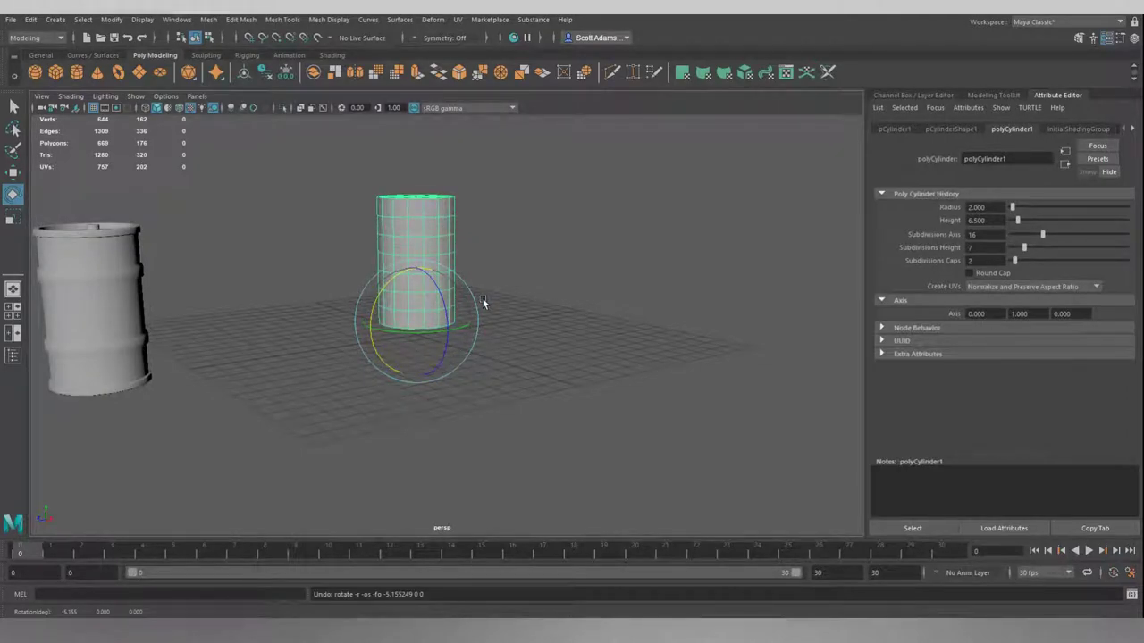
{"action": "key", "text": "w"}
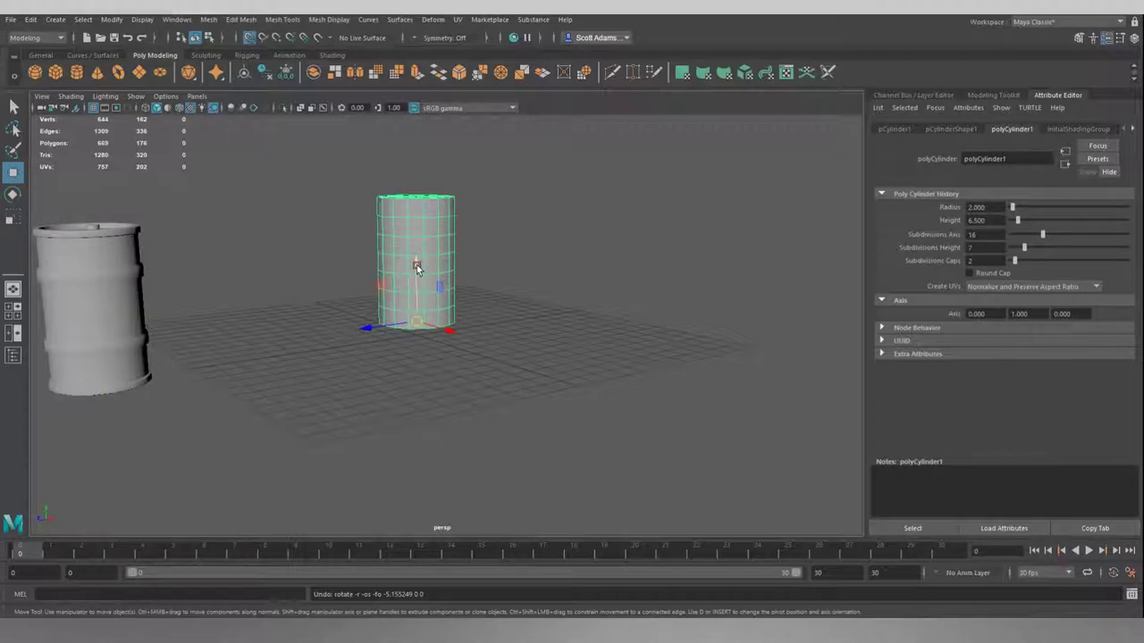
{"action": "left_click_drag", "start_coordinate": [417, 265], "coordinate": [485, 357]}
- Zoom in on the cylinder and reselect it
{"action": "left_click", "coordinate": [521, 290]}
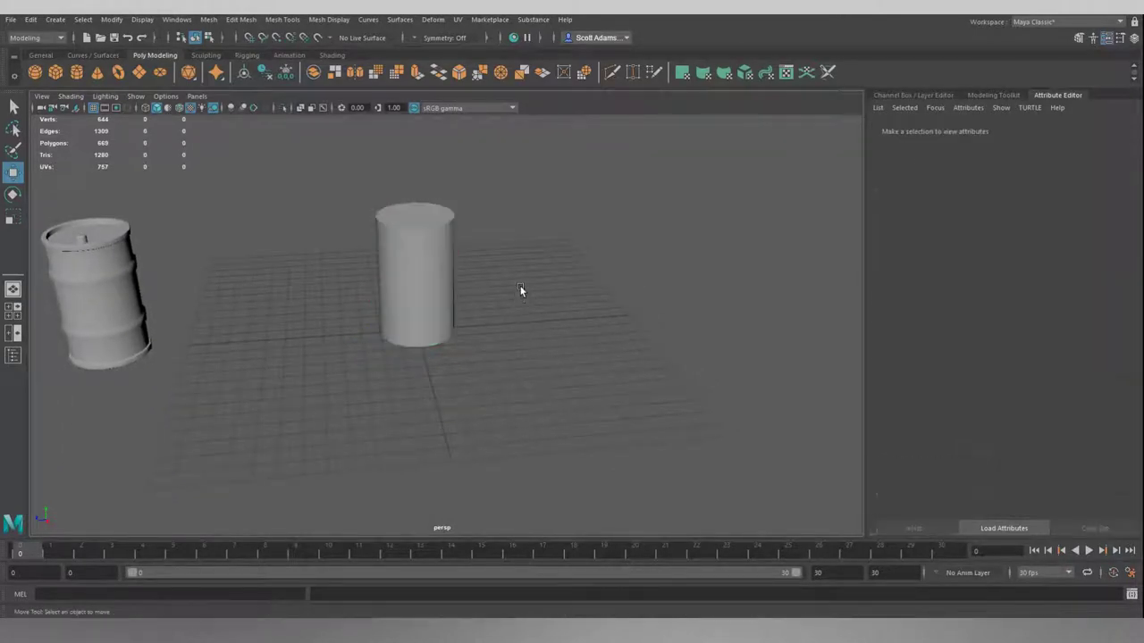
{"action": "left_click_drag", "start_coordinate": [492, 260], "coordinate": [597, 248], "text": "alt"}
{"action": "scroll", "coordinate": [528, 280], "scroll_direction": "up", "scroll_amount": 5}
{"action": "left_click", "coordinate": [504, 264]}
{"action": "left_click", "coordinate": [597, 243]}
{"action": "left_click", "coordinate": [490, 248]}
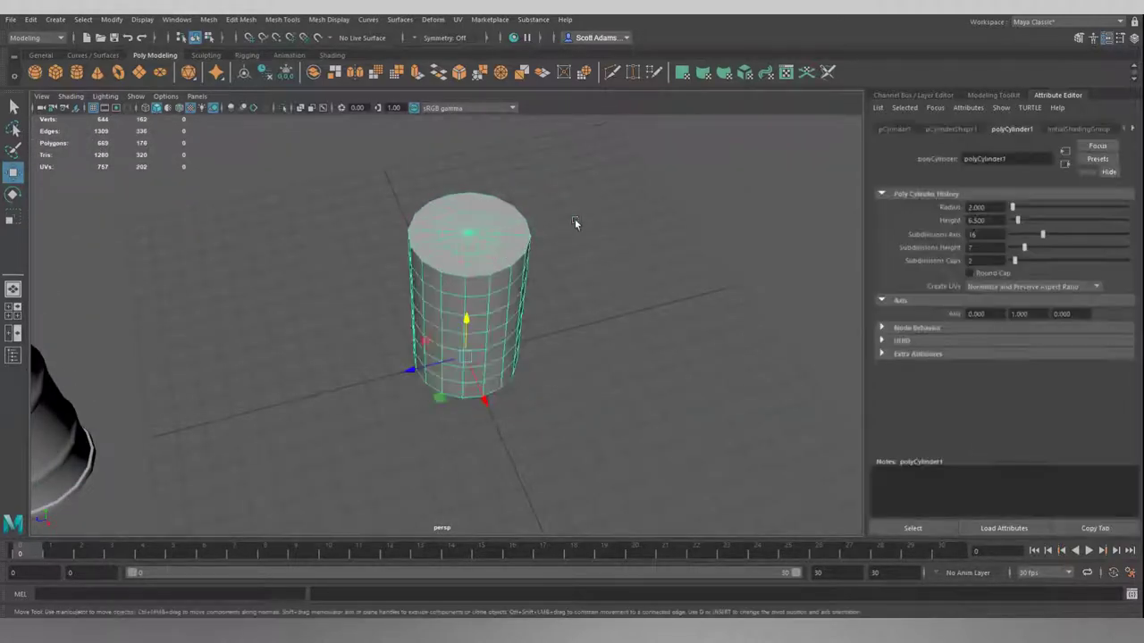
- Switch to edge mode, select the top cap edge ring, and turn toward the bottom cap
{"action": "right_click_drag", "start_coordinate": [580, 213], "coordinate": [587, 177]}
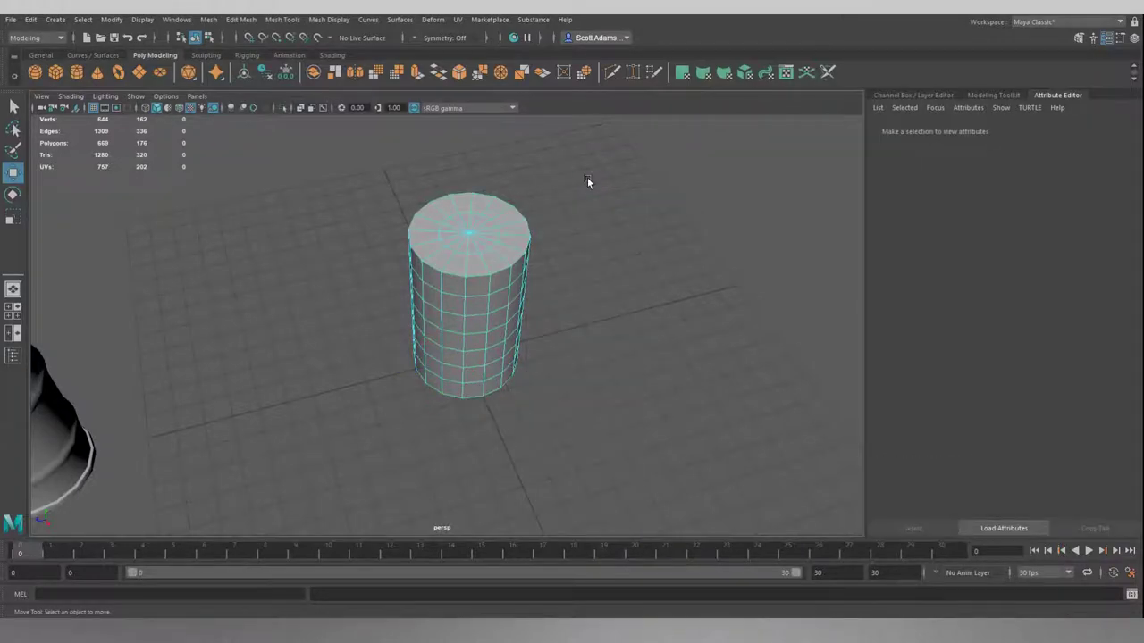
{"action": "left_click", "coordinate": [483, 254]}
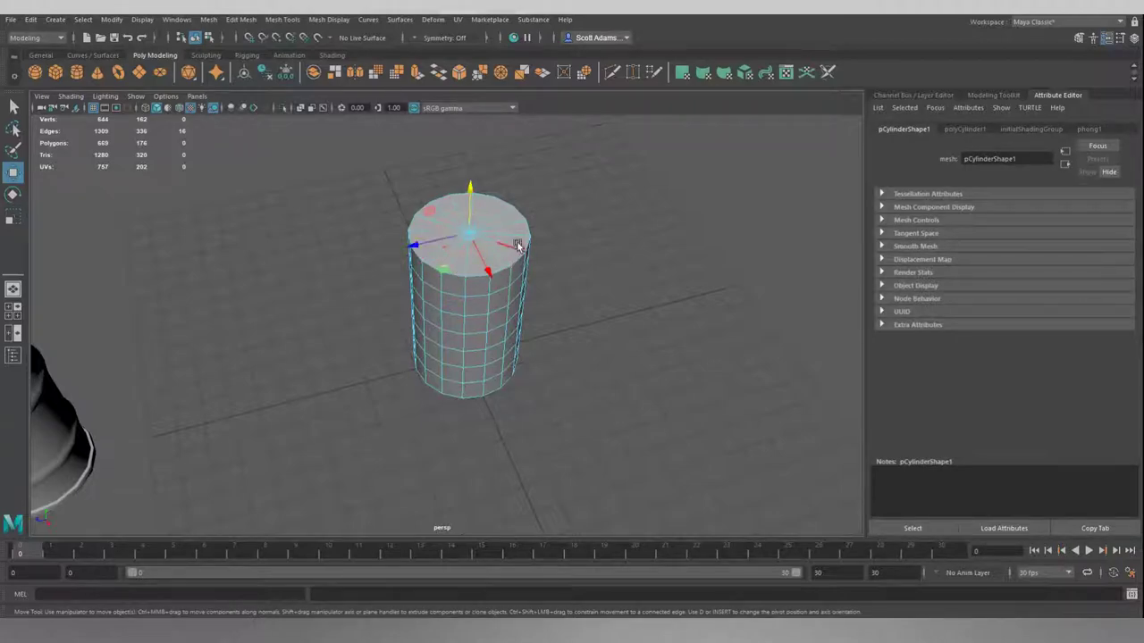
{"action": "left_click_drag", "start_coordinate": [632, 355], "coordinate": [602, 244], "text": "alt"}
{"action": "scroll", "coordinate": [577, 301], "scroll_direction": "up", "scroll_amount": 2}
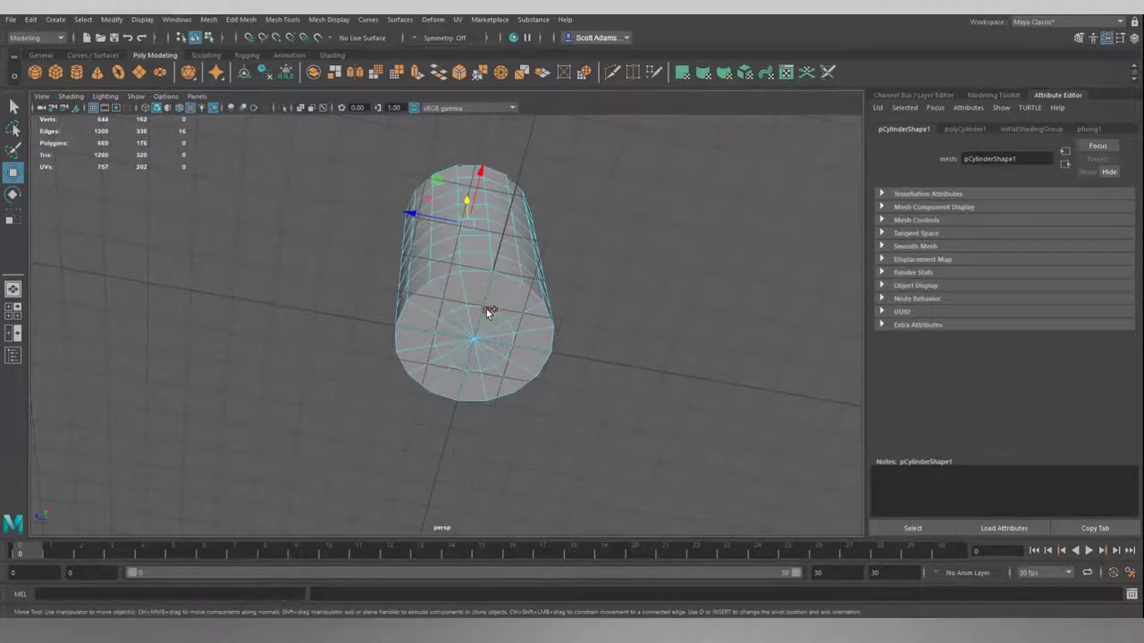
{"action": "left_click_drag", "start_coordinate": [622, 272], "coordinate": [643, 362], "text": "alt"}
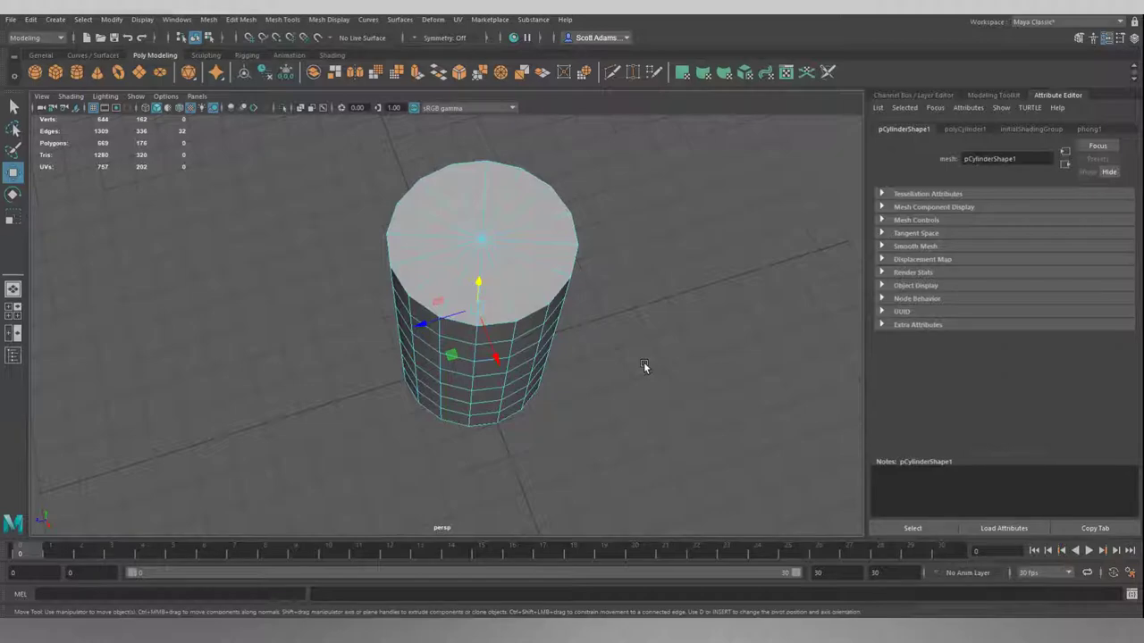
- Scale the selected cap edge rings outward to about 1.049 with the Scale tool
{"action": "key", "text": "r"}
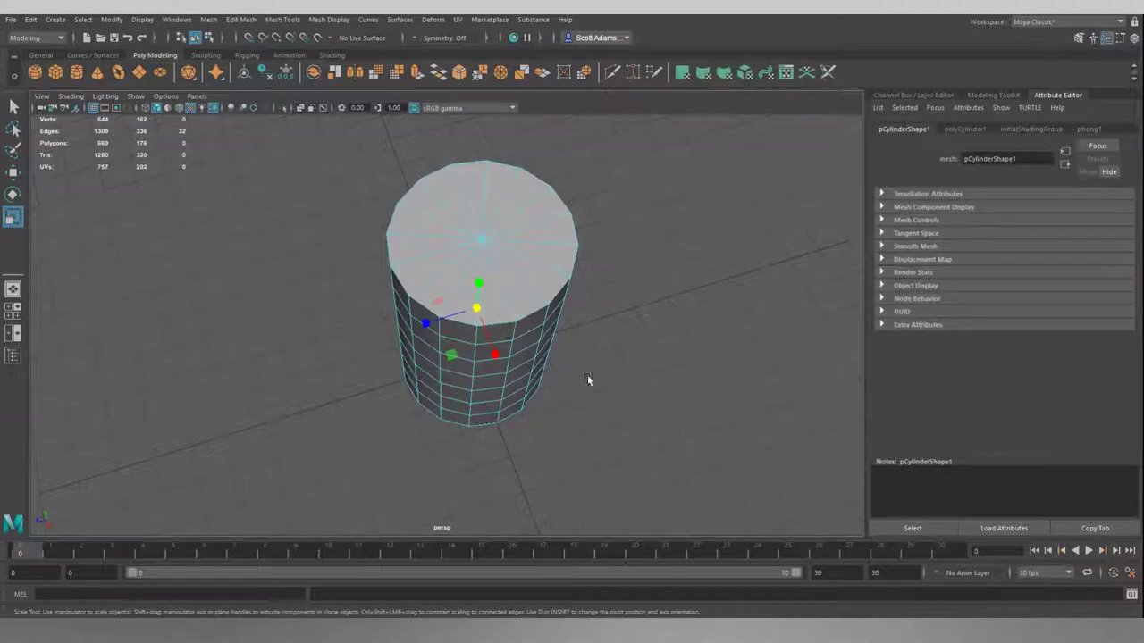
{"action": "left_click_drag", "start_coordinate": [661, 364], "coordinate": [638, 367], "text": "alt"}
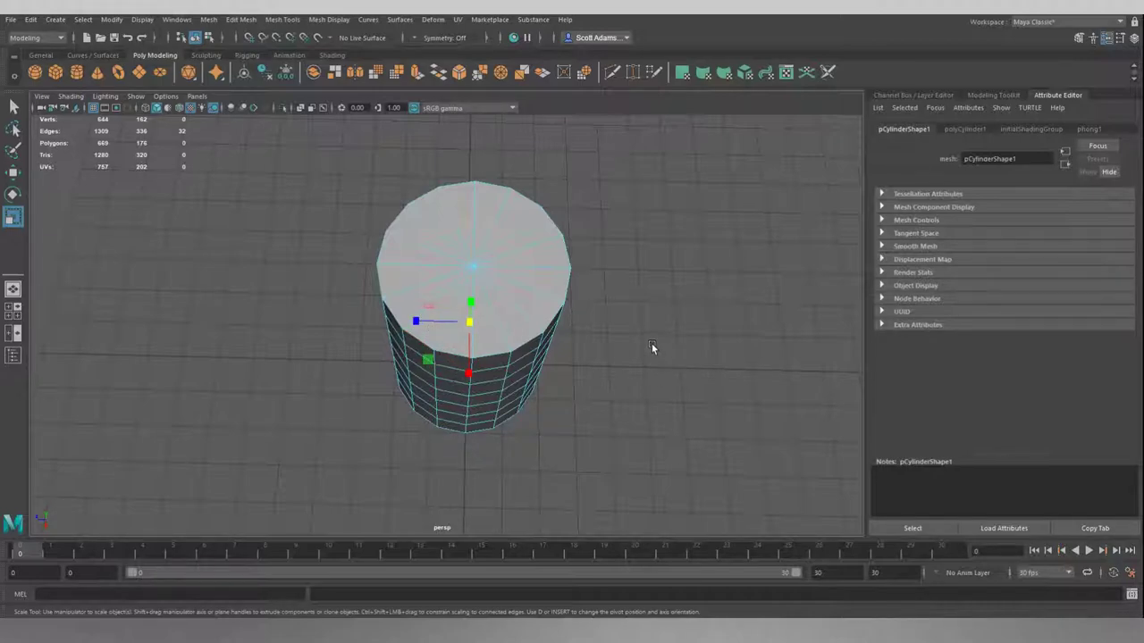
{"action": "left_click_drag", "start_coordinate": [652, 343], "coordinate": [653, 282], "text": "alt"}
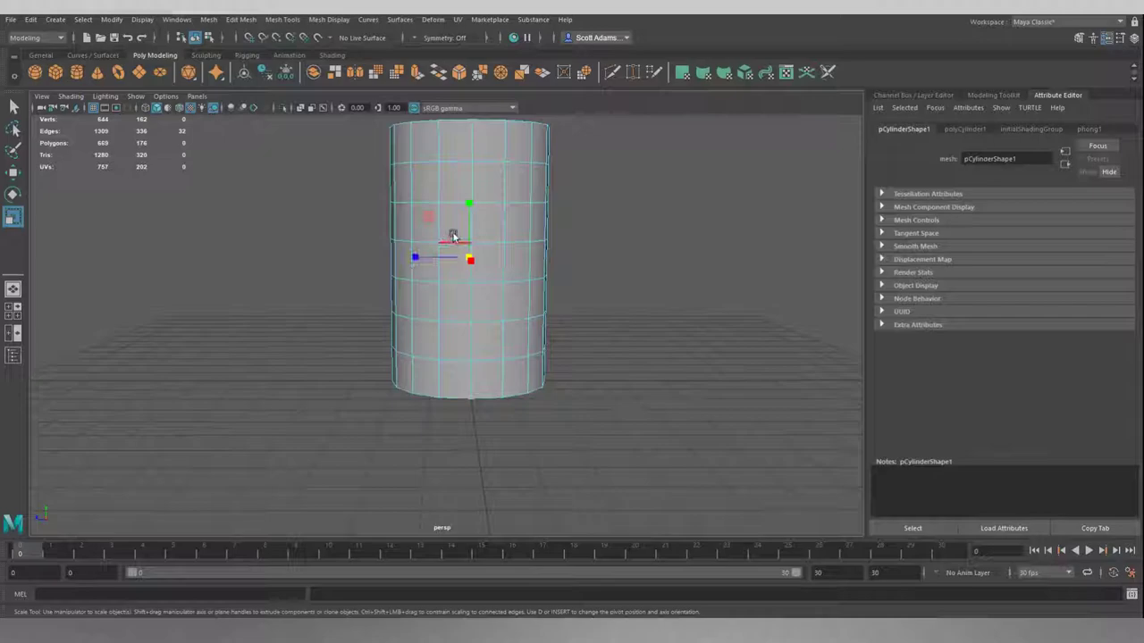
{"action": "left_click_drag", "start_coordinate": [615, 240], "coordinate": [761, 249], "text": "alt"}
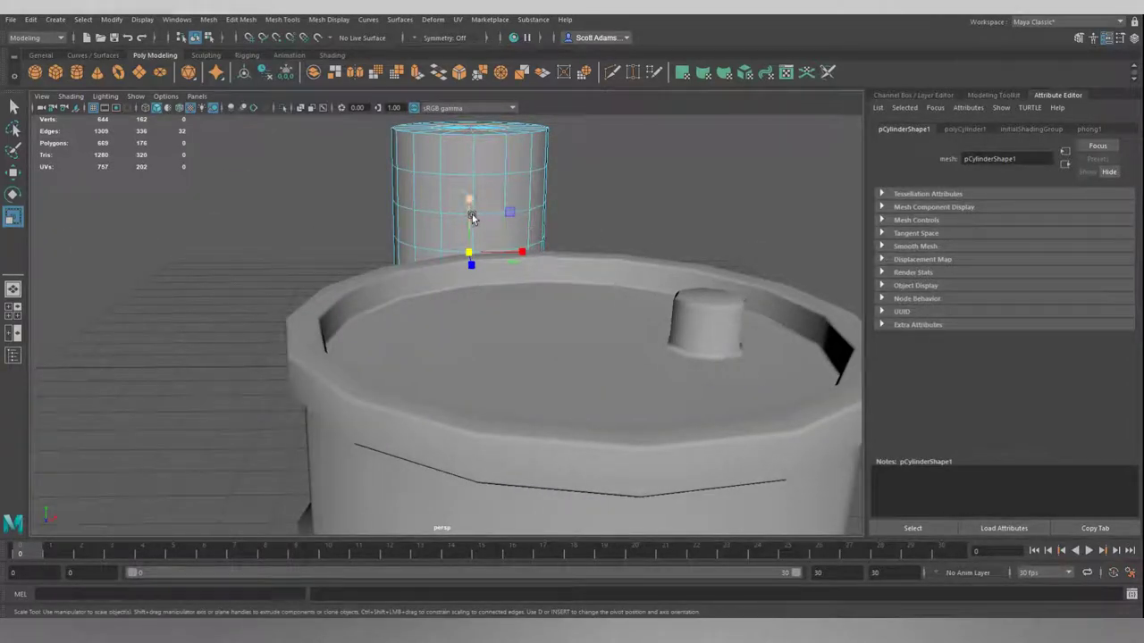
{"action": "left_click_drag", "start_coordinate": [687, 220], "coordinate": [611, 266], "text": "alt"}
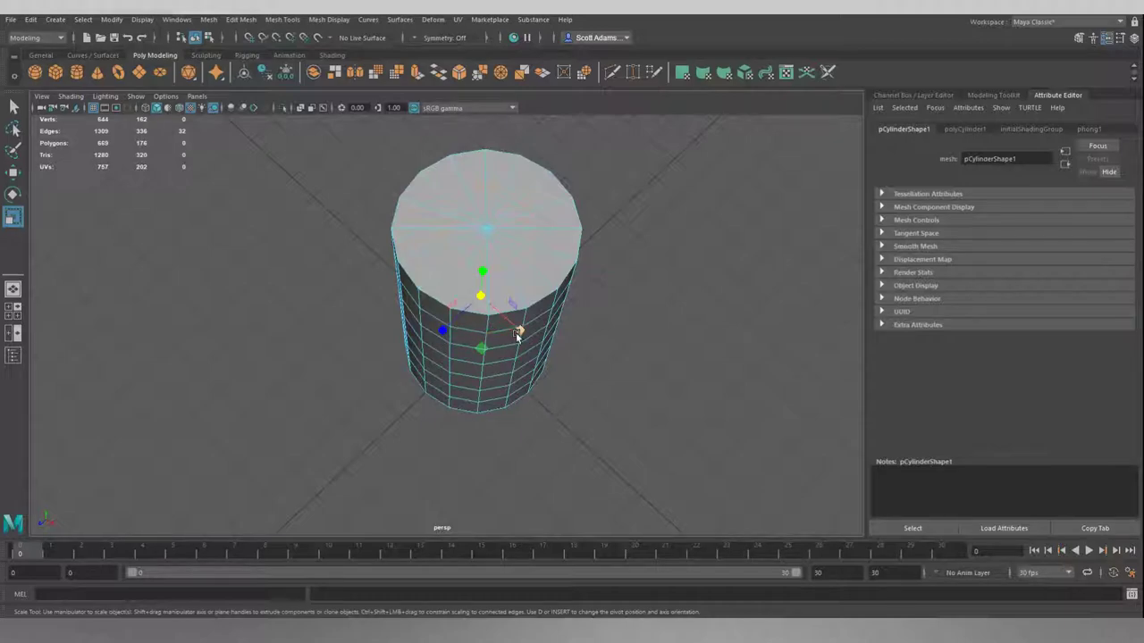
{"action": "left_click_drag", "start_coordinate": [485, 348], "coordinate": [500, 371]}
{"action": "left_click_drag", "start_coordinate": [692, 327], "coordinate": [612, 226], "text": "alt"}
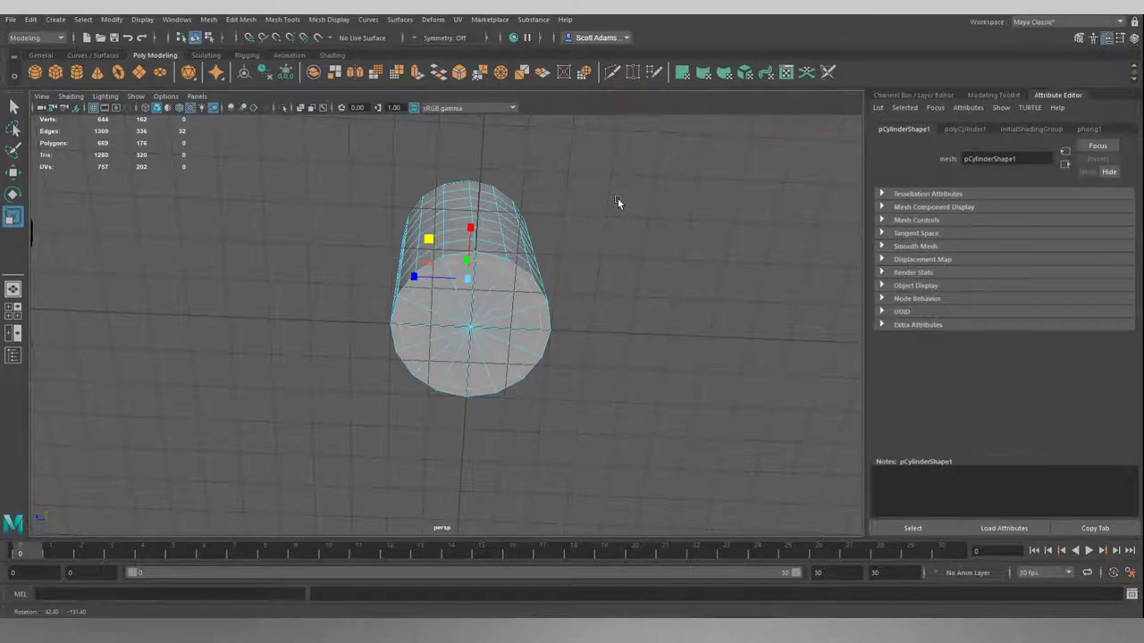
{"action": "left_click_drag", "start_coordinate": [617, 197], "coordinate": [633, 290], "text": "alt"}
{"action": "left_click", "coordinate": [633, 289]}
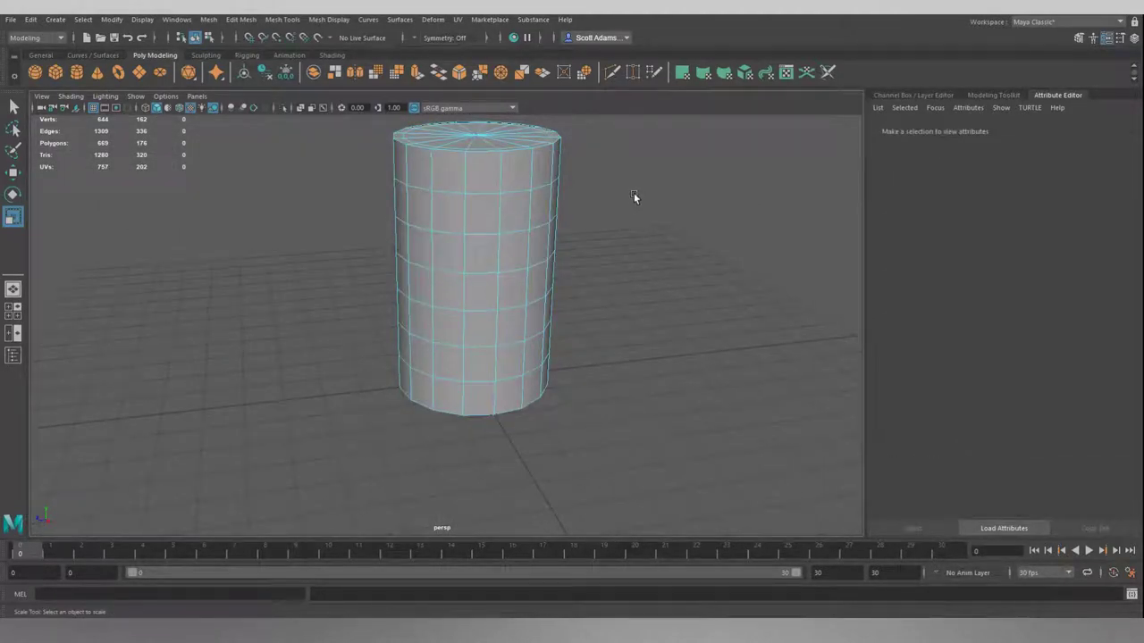
{"action": "mouse_move", "coordinate": [634, 197]}
{"action": "left_mouse_down", "text": "alt"}
{"action": "mouse_move", "coordinate": [653, 235]}
{"action": "mouse_move", "coordinate": [687, 259]}
{"action": "mouse_move", "coordinate": [650, 271]}
{"action": "mouse_move", "coordinate": [623, 255]}
{"action": "mouse_move", "coordinate": [617, 202]}
{"action": "left_mouse_up", "text": "alt"}
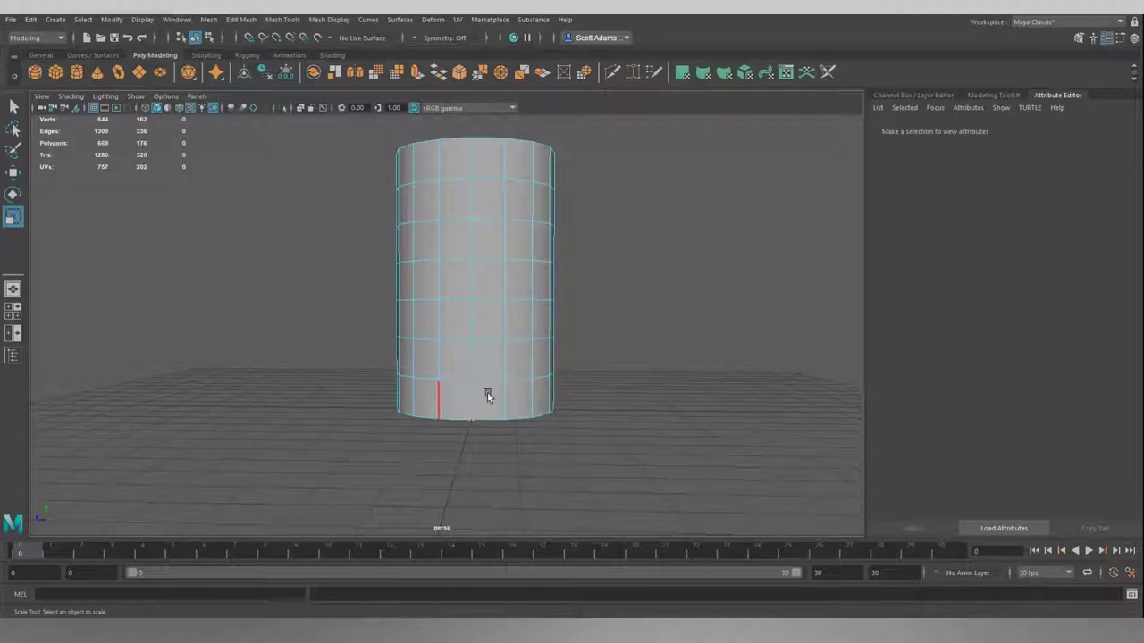
{"action": "left_click_drag", "start_coordinate": [639, 295], "coordinate": [590, 330], "text": "alt"}
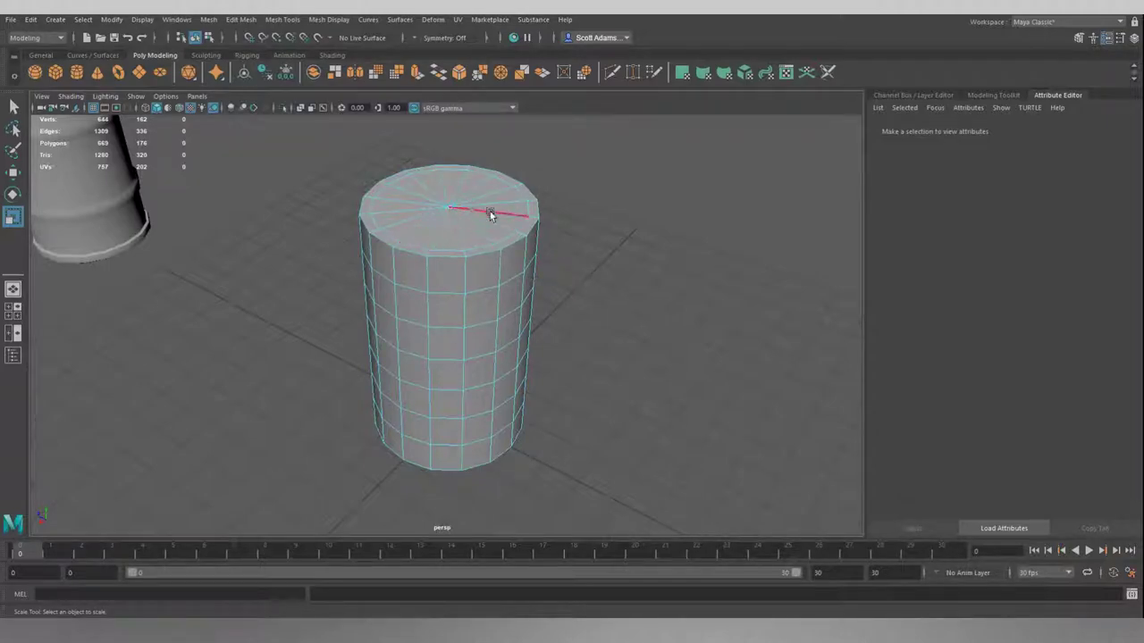
{"action": "left_click_drag", "start_coordinate": [554, 246], "coordinate": [539, 223], "text": "alt"}
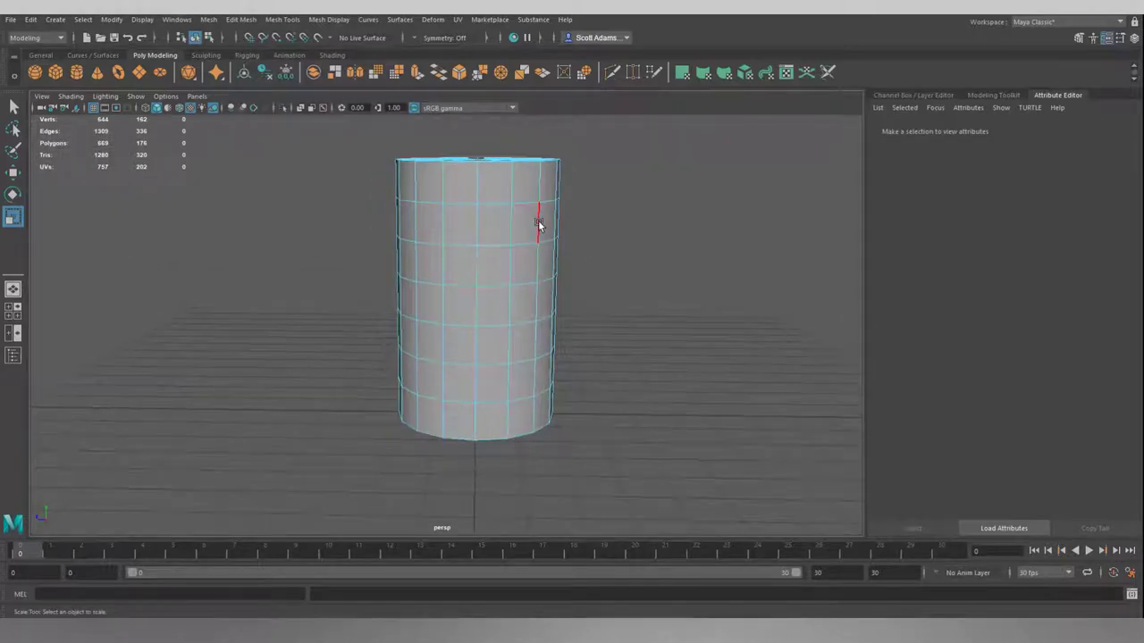
{"action": "left_click_drag", "start_coordinate": [337, 313], "coordinate": [554, 258], "text": "alt"}
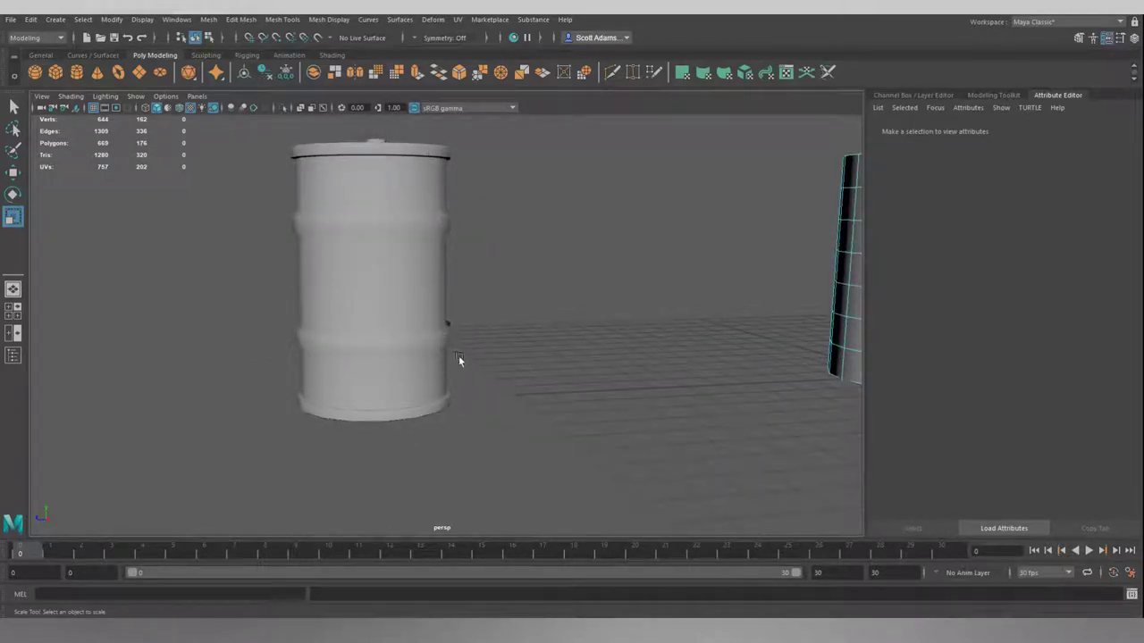